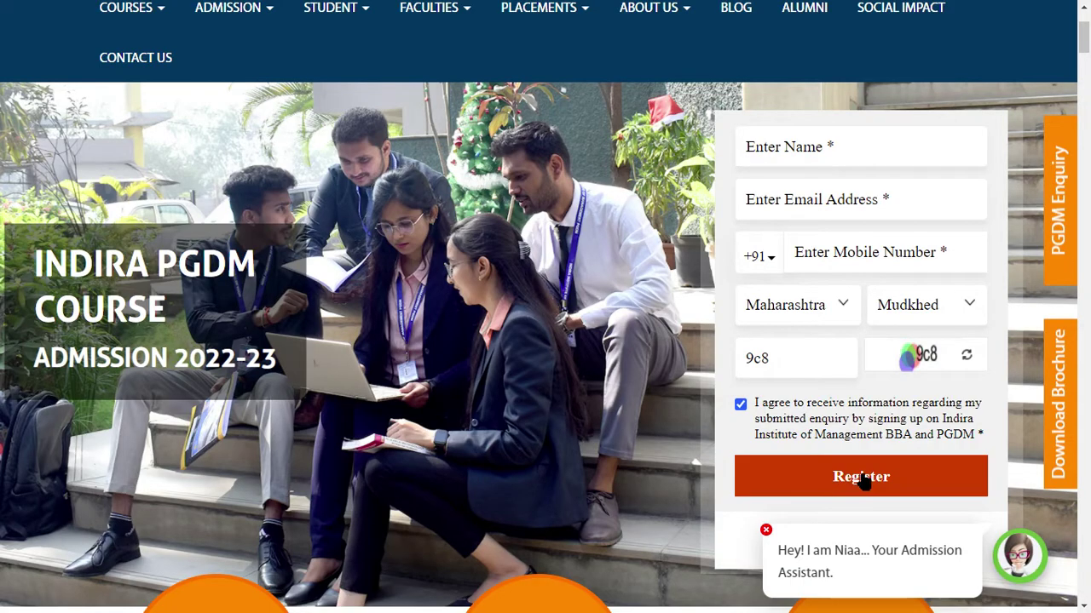
- Submit the completed PGDM enquiry registration form and return to the institute's homepage
click(862, 477)
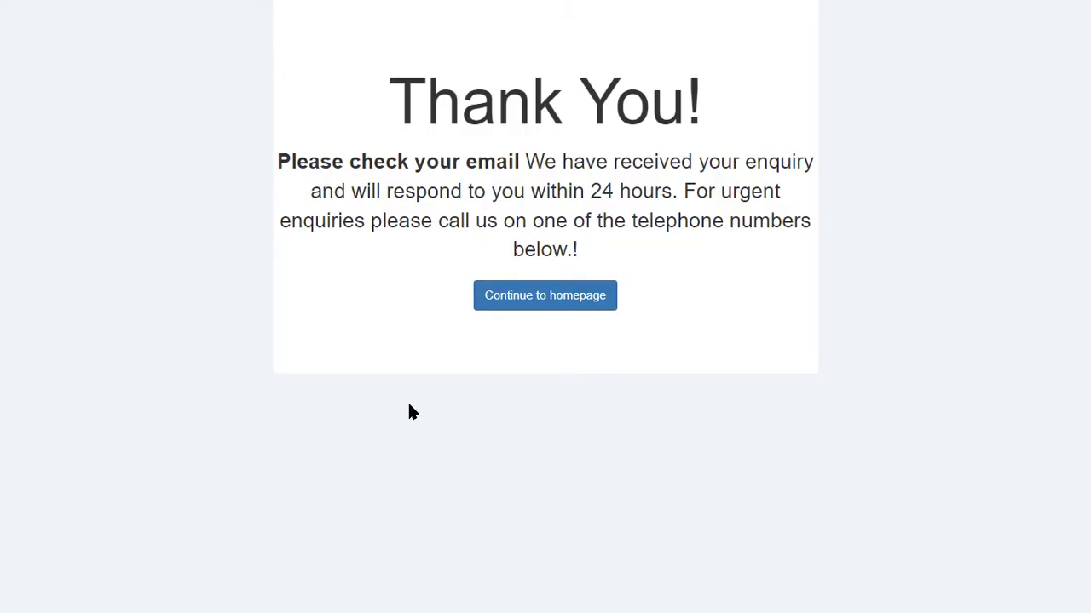
scroll(564, 369, down, 2)
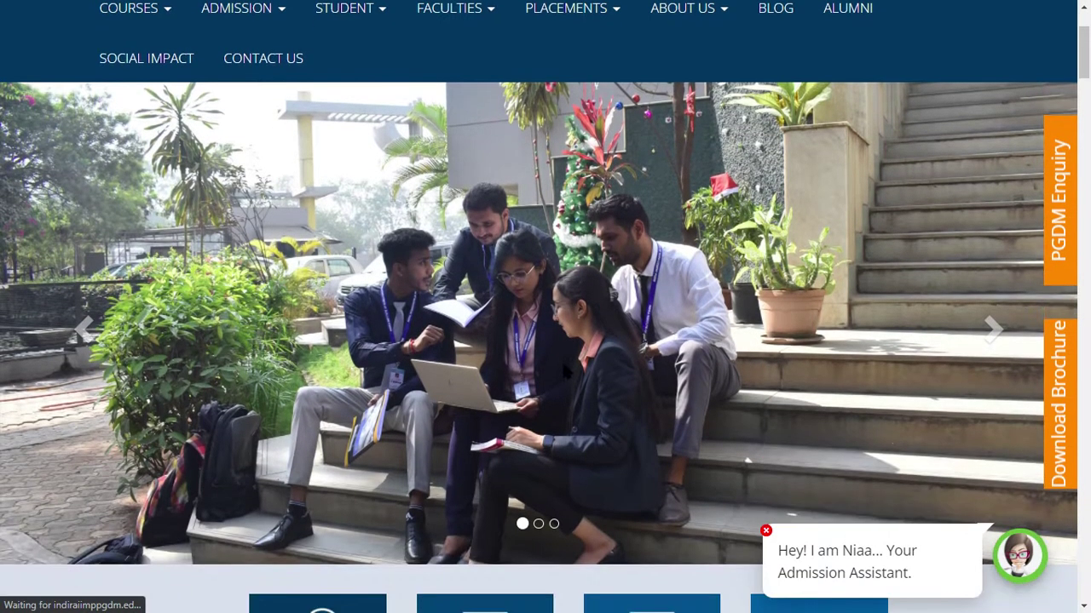
- Dismiss the admission assistant chat on the homepage
click(766, 530)
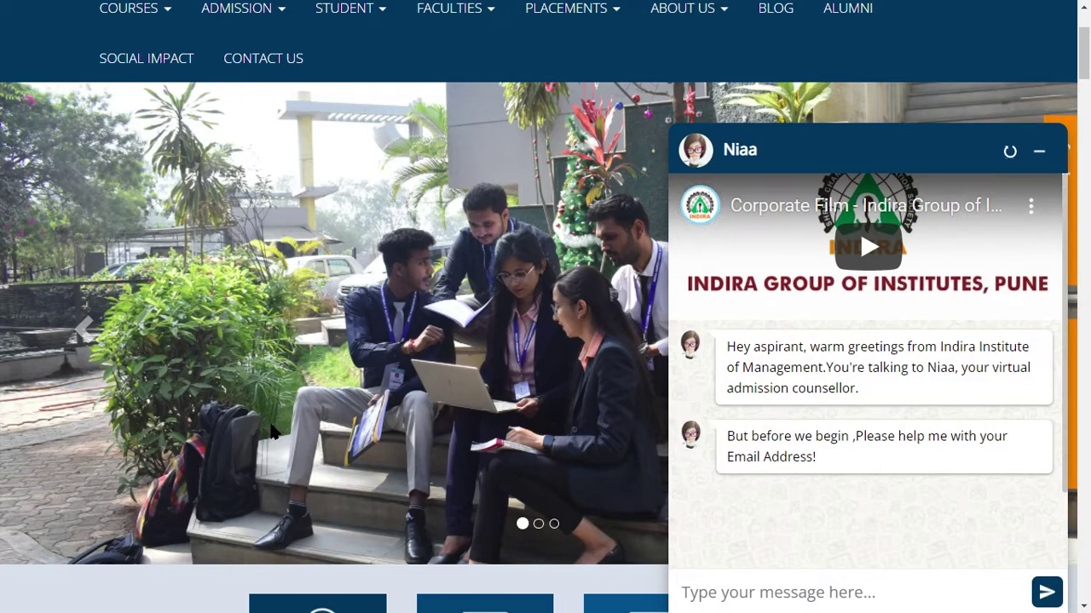
click(1050, 149)
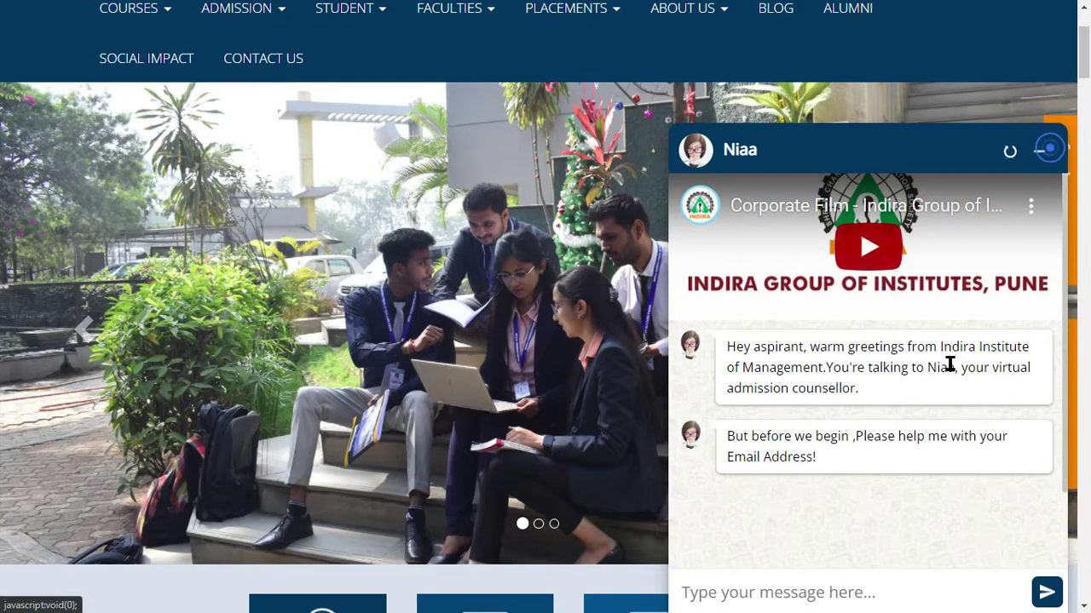
- Browse the institute's homepage, examining the admission options, application links and PGDM courses
scroll(791, 170, up, 1)
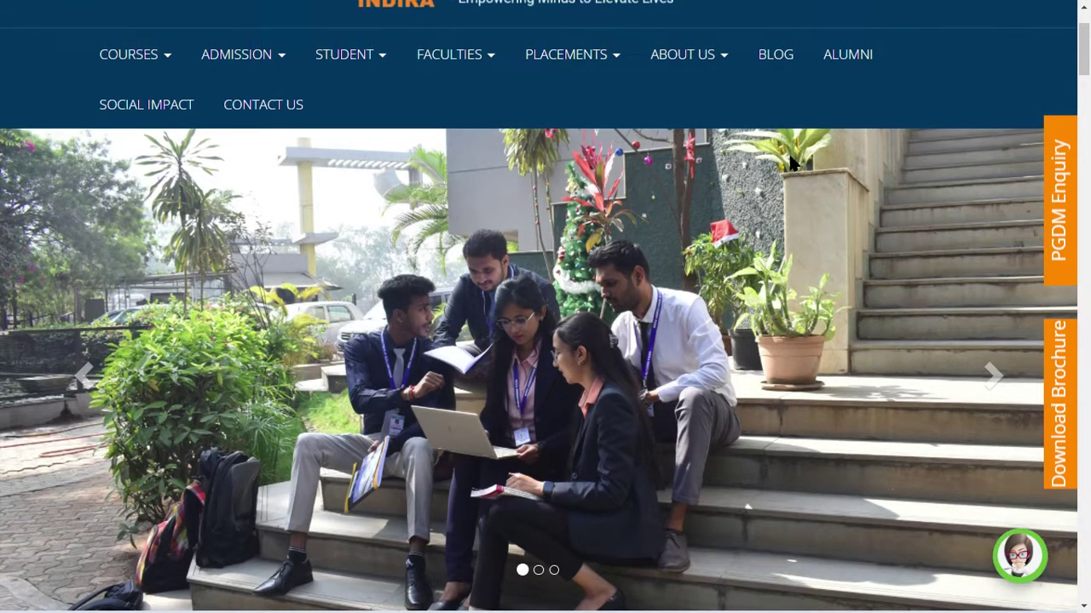
scroll(791, 162, up, 2)
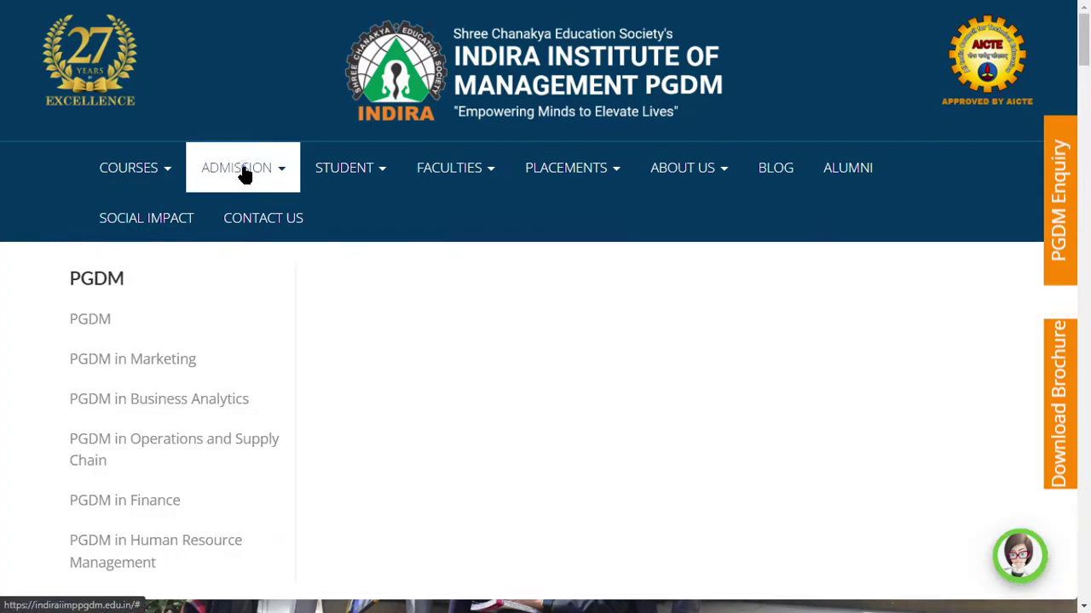
click(243, 170)
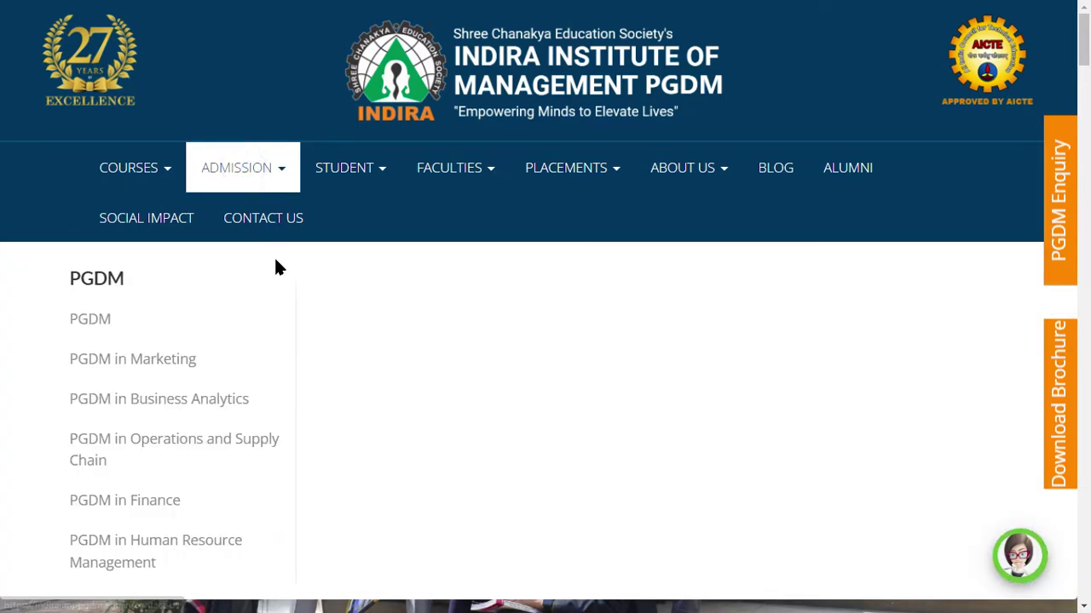
scroll(451, 303, down, 2)
click(351, 535)
scroll(400, 494, down, 4)
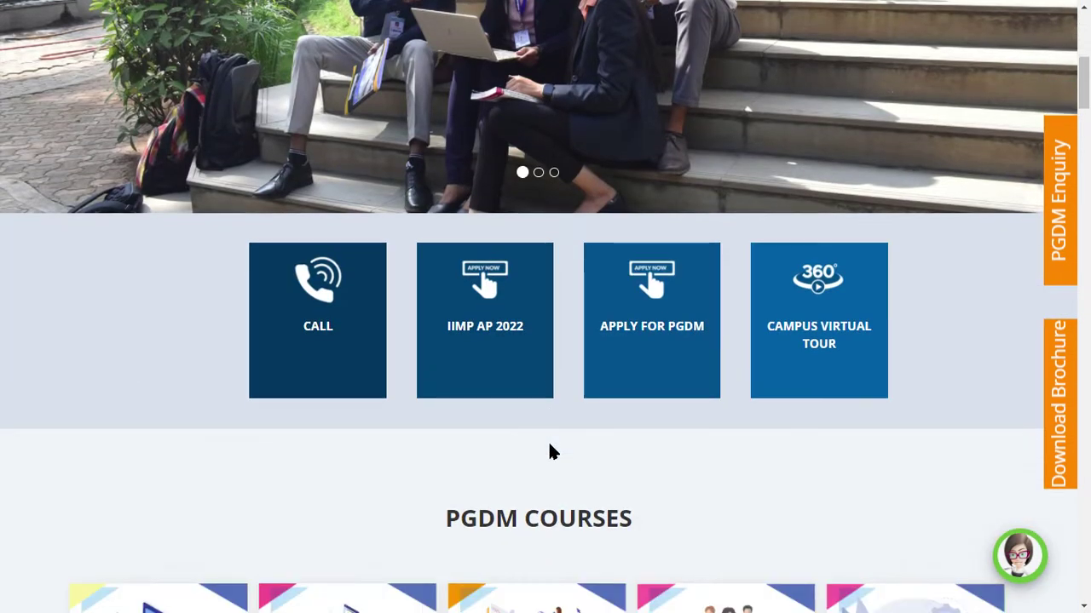
scroll(550, 447, down, 4)
scroll(654, 445, up, 9)
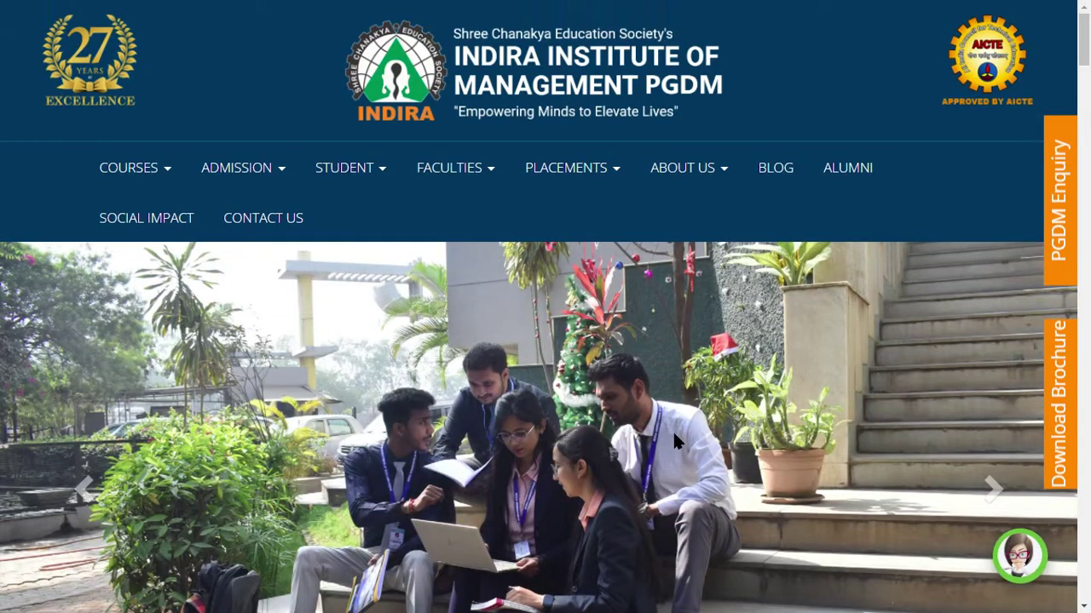
click(345, 166)
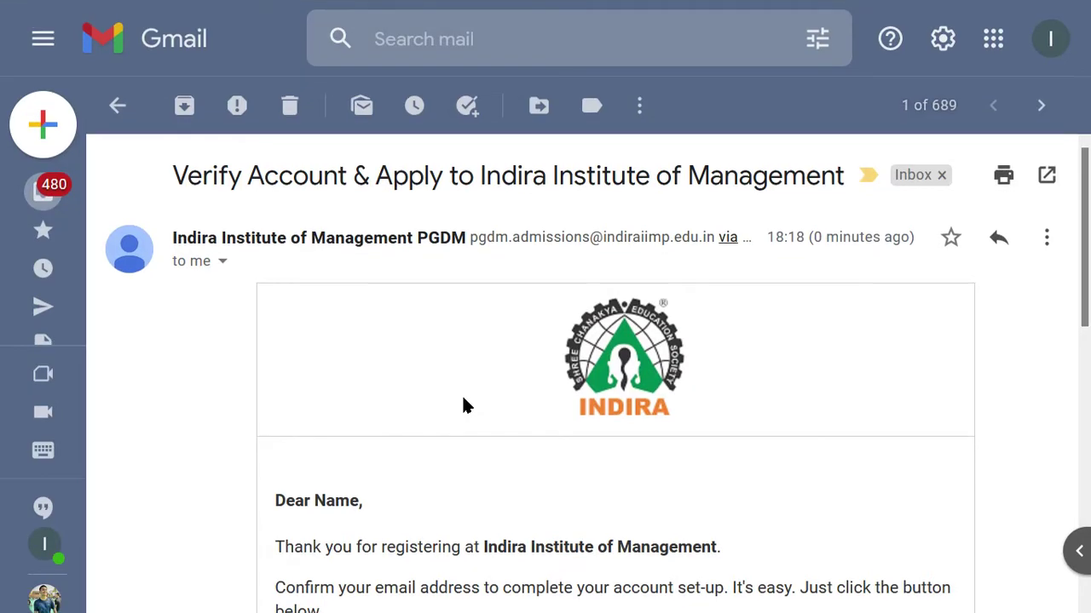
- Read the institute's account verification message in Gmail and validate the email address from it
scroll(349, 330, down, 5)
scroll(349, 330, up, 5)
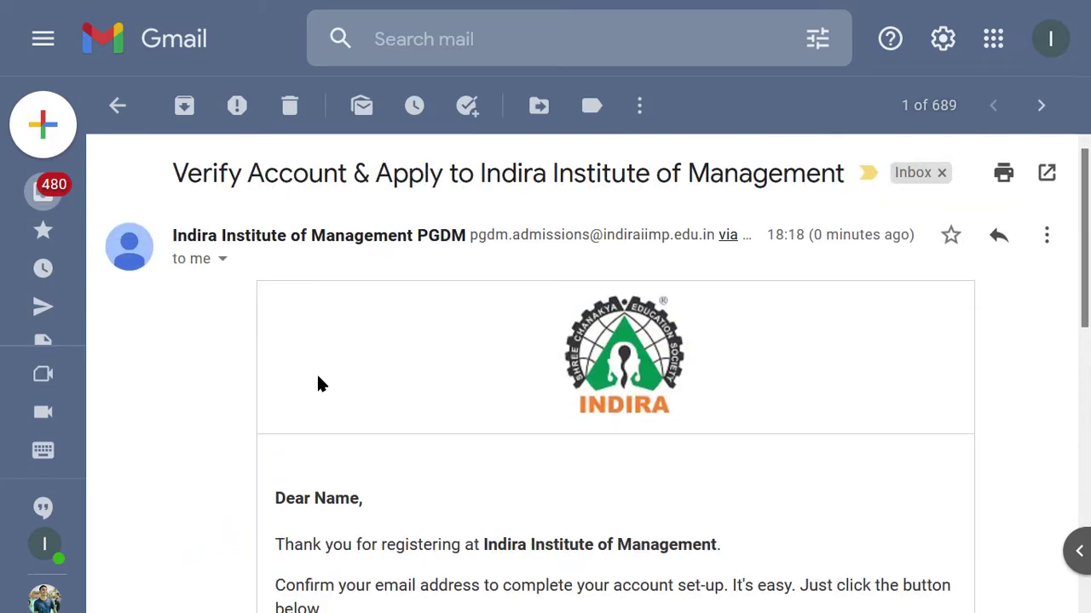
scroll(316, 383, down, 4)
drag(274, 269, 599, 273)
click(451, 328)
scroll(400, 315, down, 2)
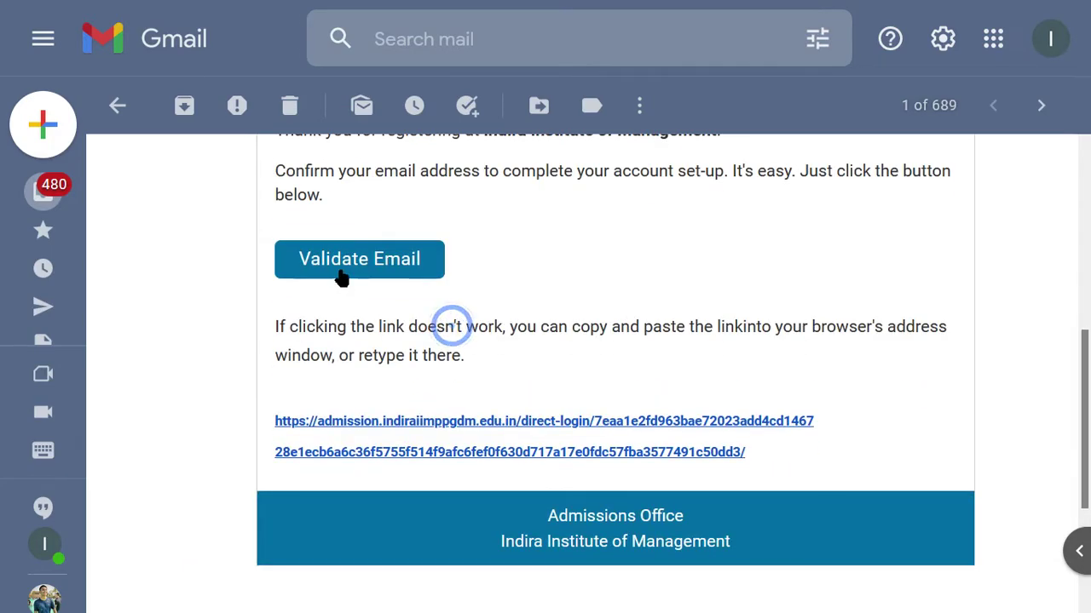
click(341, 271)
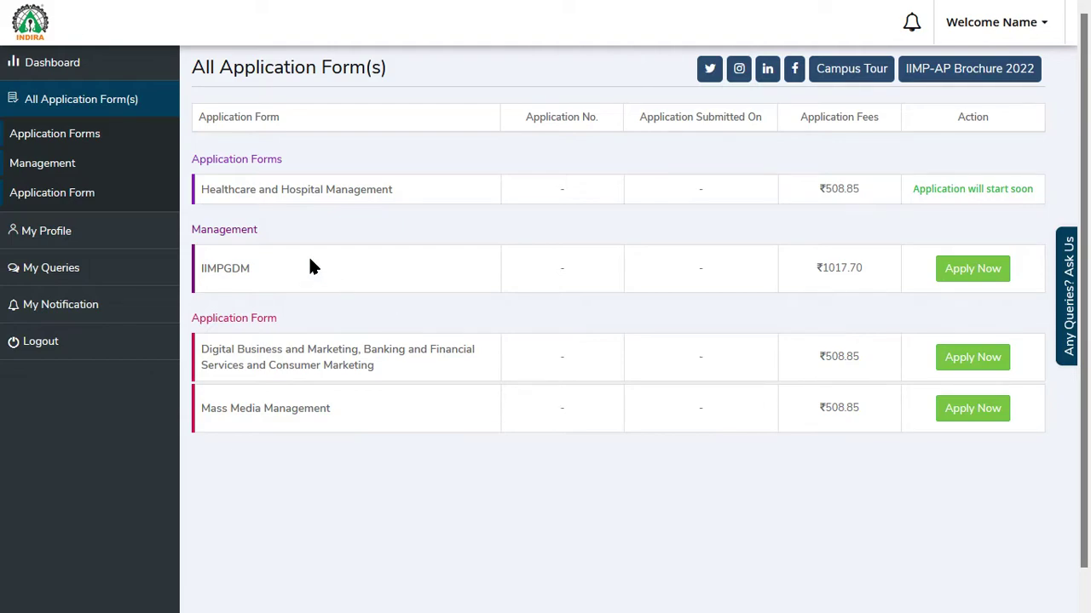
- Examine the application forms offered, including IIMPGDM, Digital Business and Marketing, and Mass Media Management
double_click(219, 268)
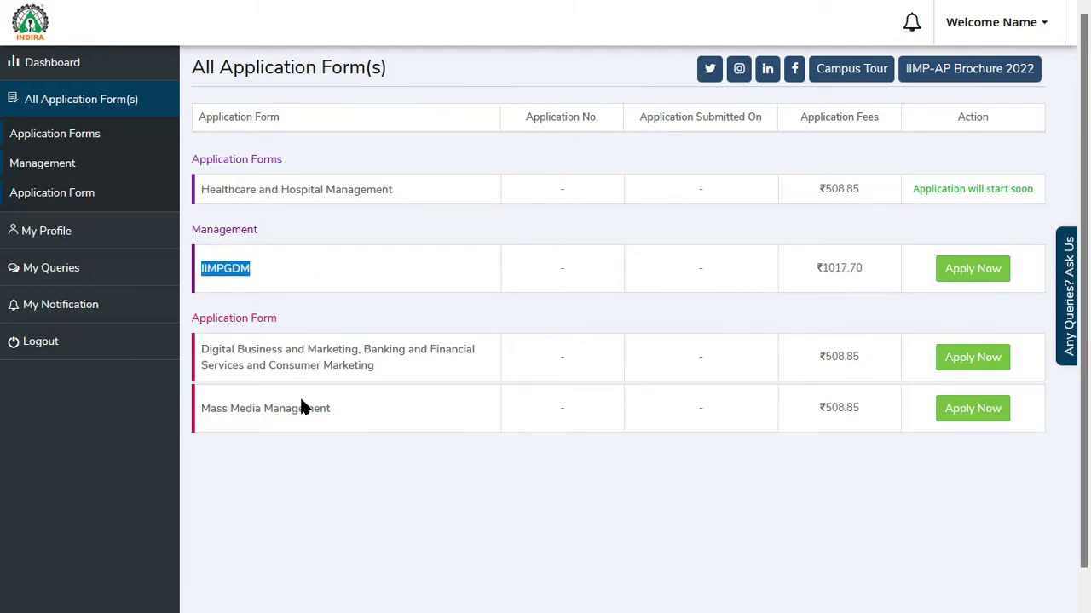
triple_click(234, 317)
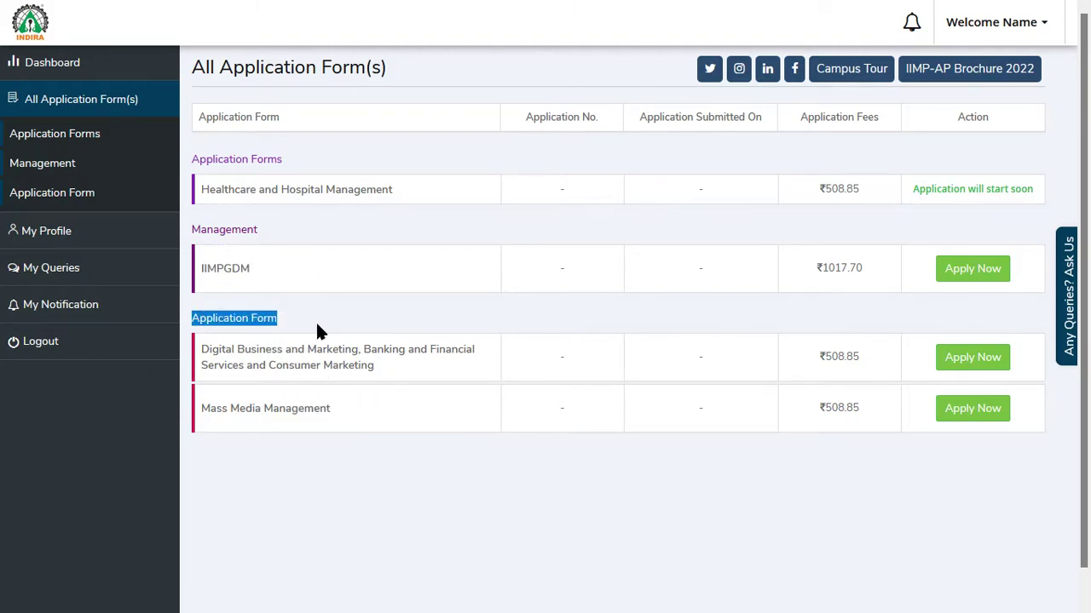
drag(202, 350, 302, 353)
click(339, 380)
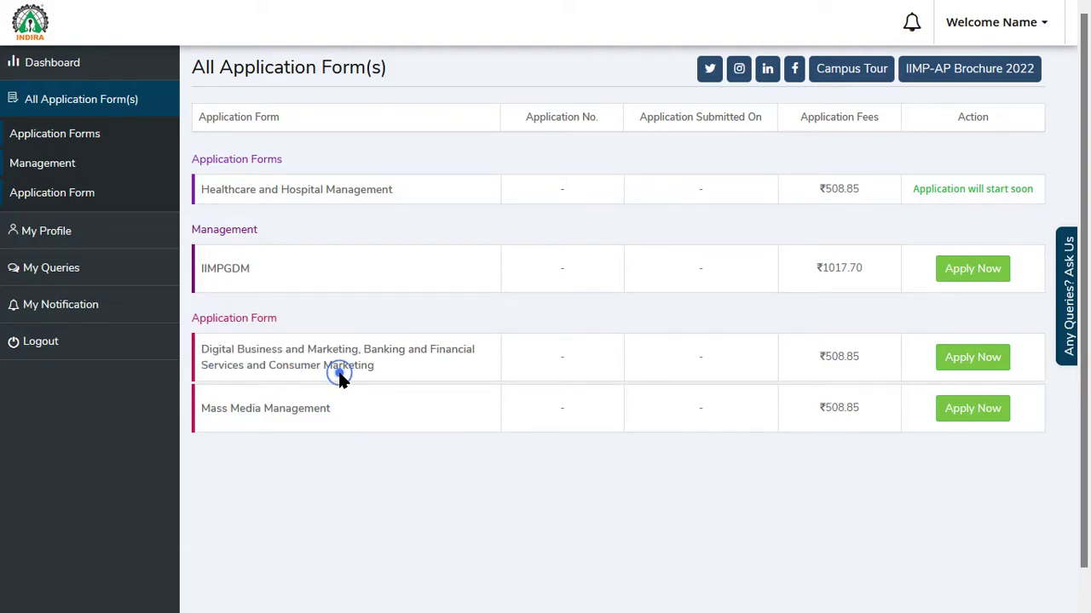
drag(239, 366, 202, 366)
click(388, 449)
click(390, 451)
triple_click(222, 412)
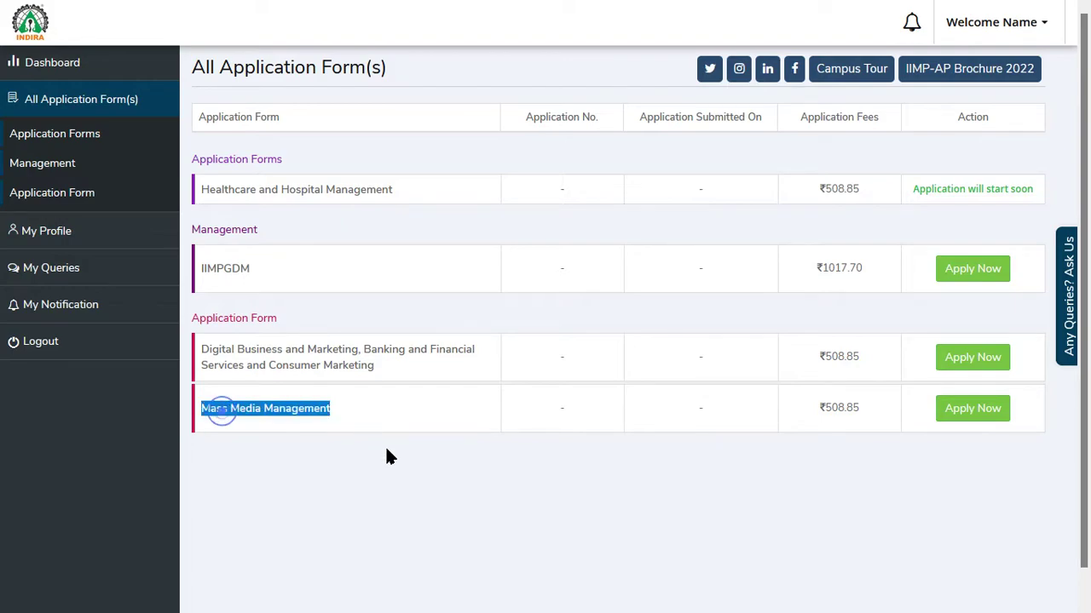
click(385, 450)
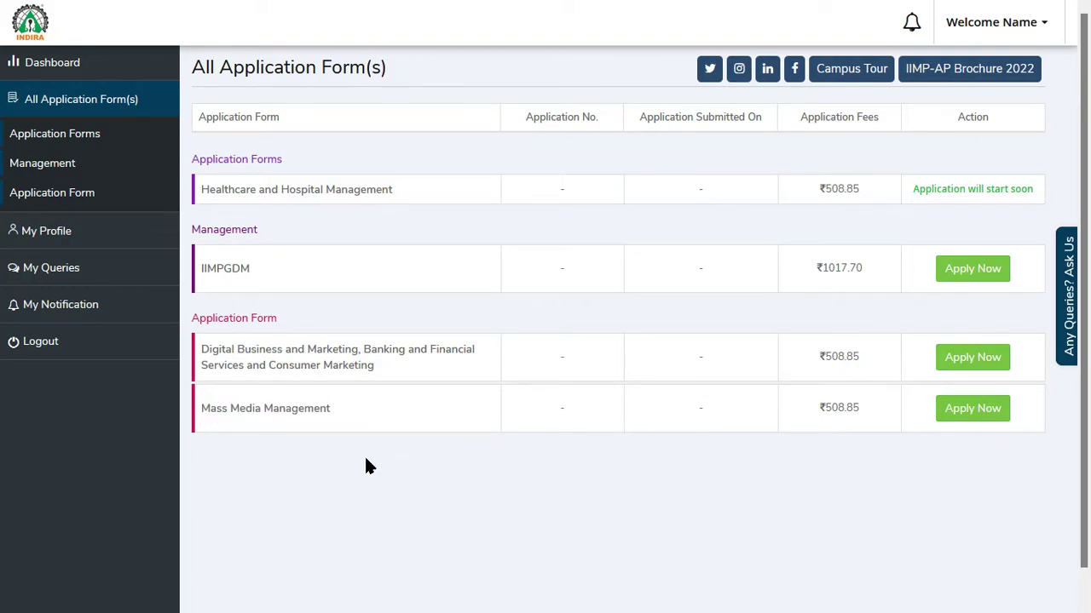
- Start the application for the IIMPGDM form
double_click(242, 273)
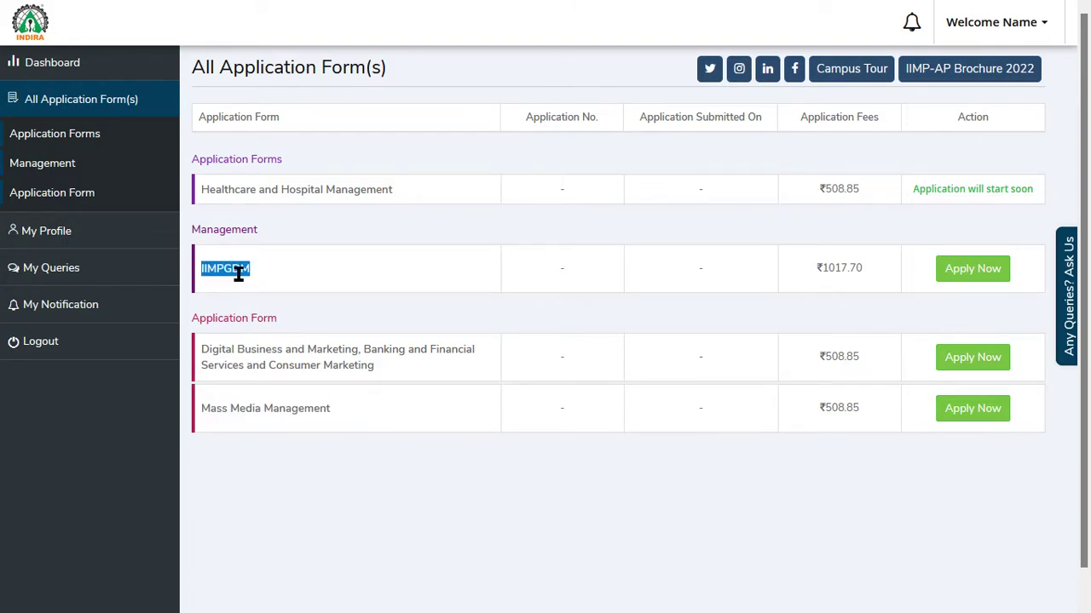
click(984, 266)
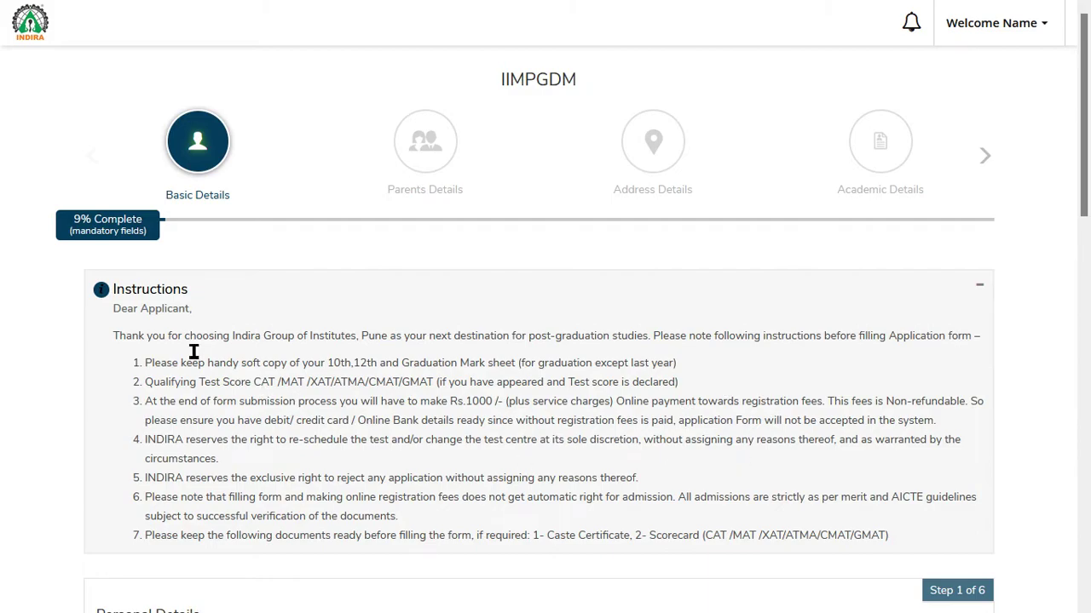
- Collapse the application instructions and look over the Personal Details section of the form
click(117, 294)
click(186, 303)
scroll(213, 324, down, 5)
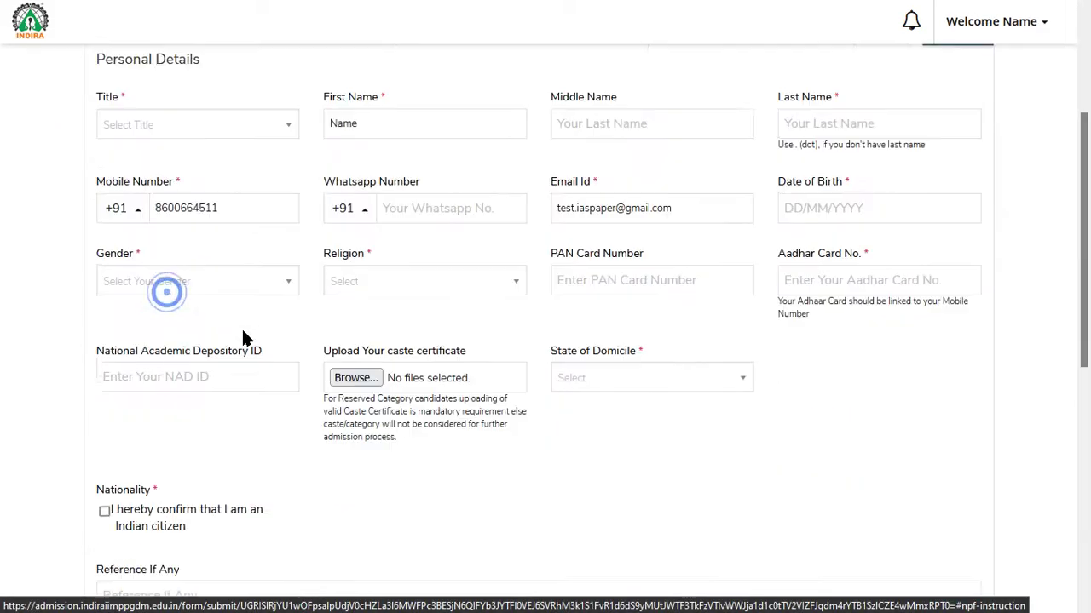
scroll(175, 243, up, 2)
click(153, 207)
scroll(192, 253, down, 1)
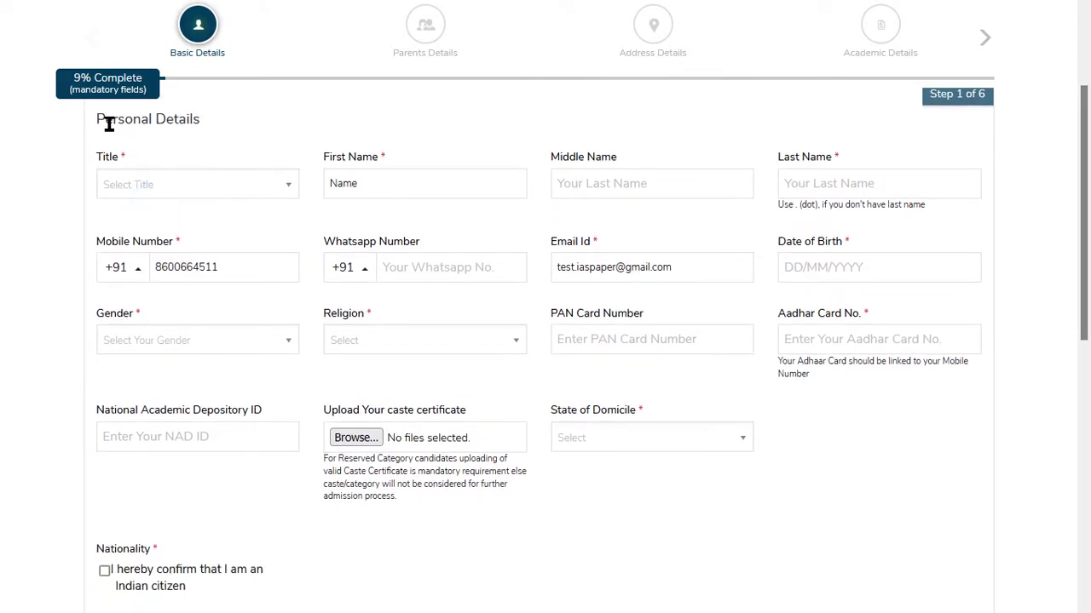
scroll(111, 120, up, 1)
click(229, 198)
scroll(127, 238, up, 2)
- Expand the application instructions, read the requirements for applicants, and collapse them again
click(150, 299)
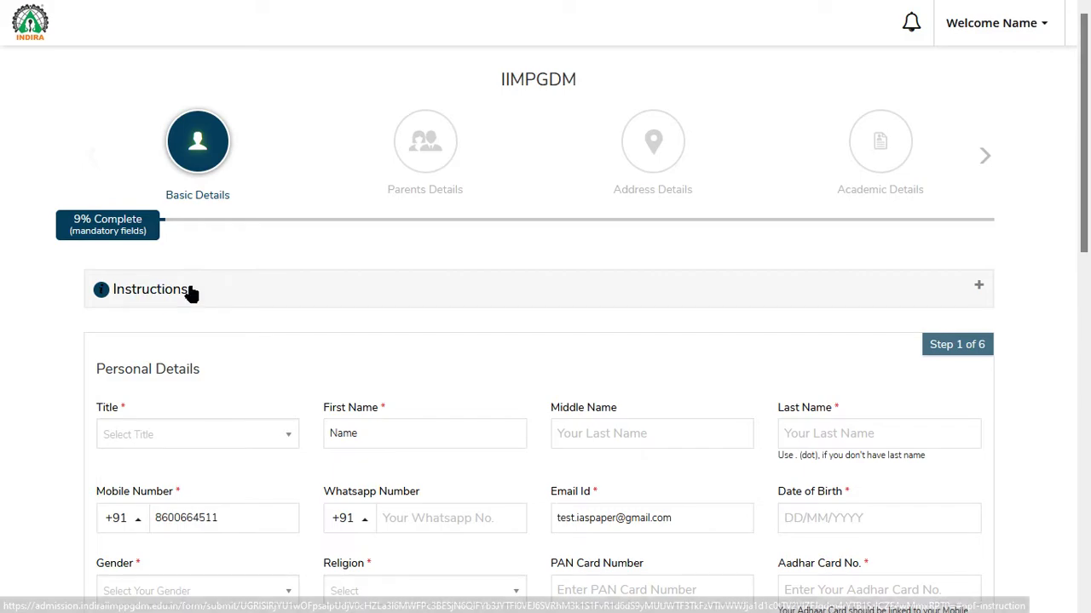
scroll(179, 290, down, 3)
scroll(153, 191, up, 1)
drag(147, 193, 224, 248)
click(243, 250)
drag(147, 194, 221, 288)
click(188, 220)
click(188, 298)
scroll(187, 297, up, 2)
click(171, 283)
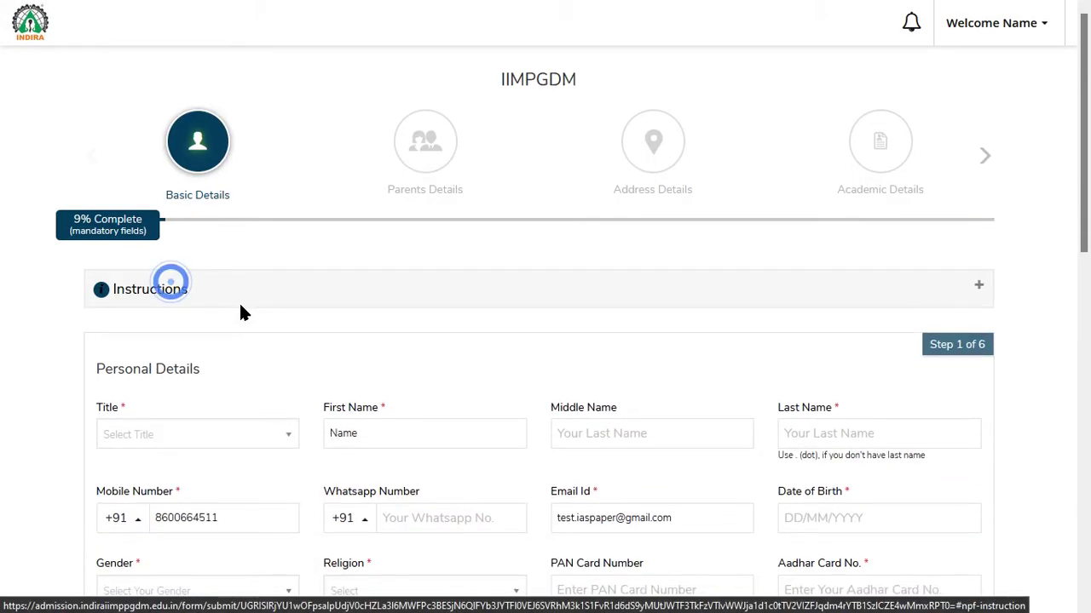
- Set the title to Mr in the Personal Details section
scroll(239, 312, down, 2)
drag(97, 119, 189, 126)
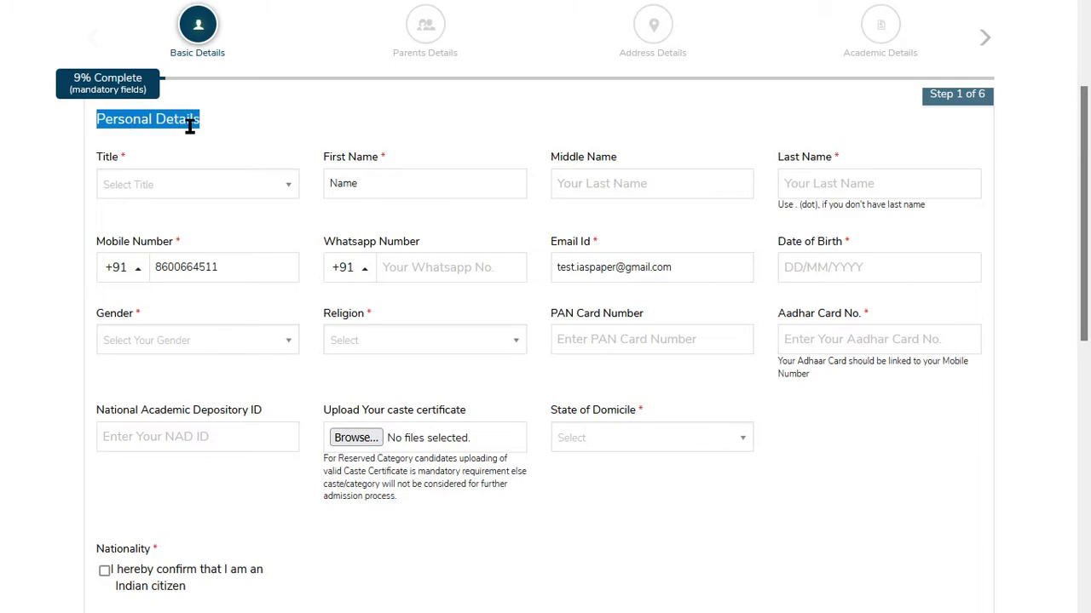
click(165, 184)
click(174, 254)
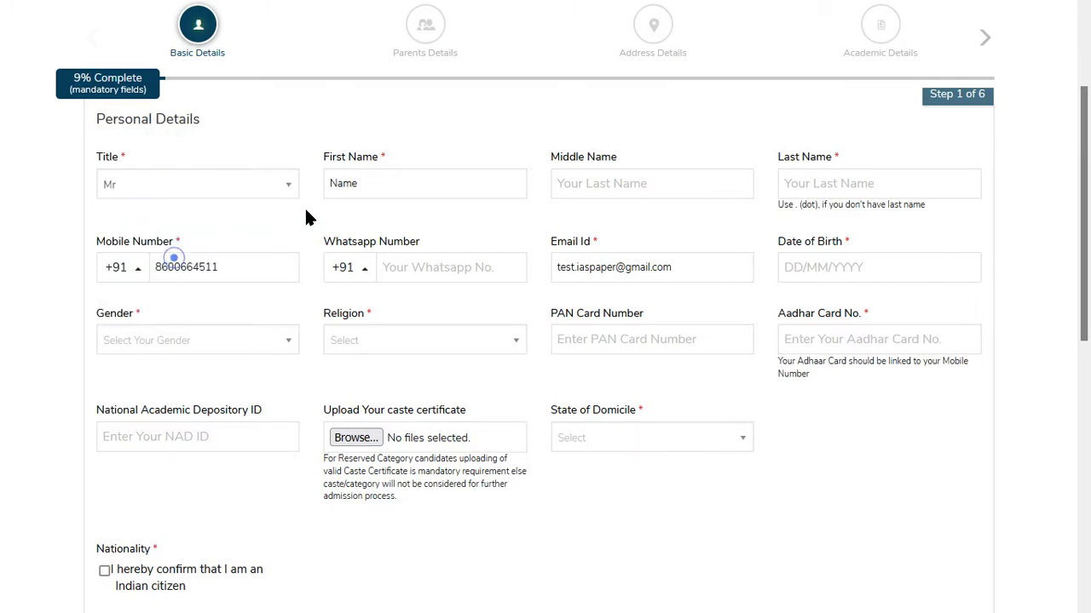
- Review the name, WhatsApp number and email fields in the Personal Details section
click(340, 162)
click(828, 177)
drag(325, 241, 421, 242)
click(438, 275)
drag(550, 242, 639, 255)
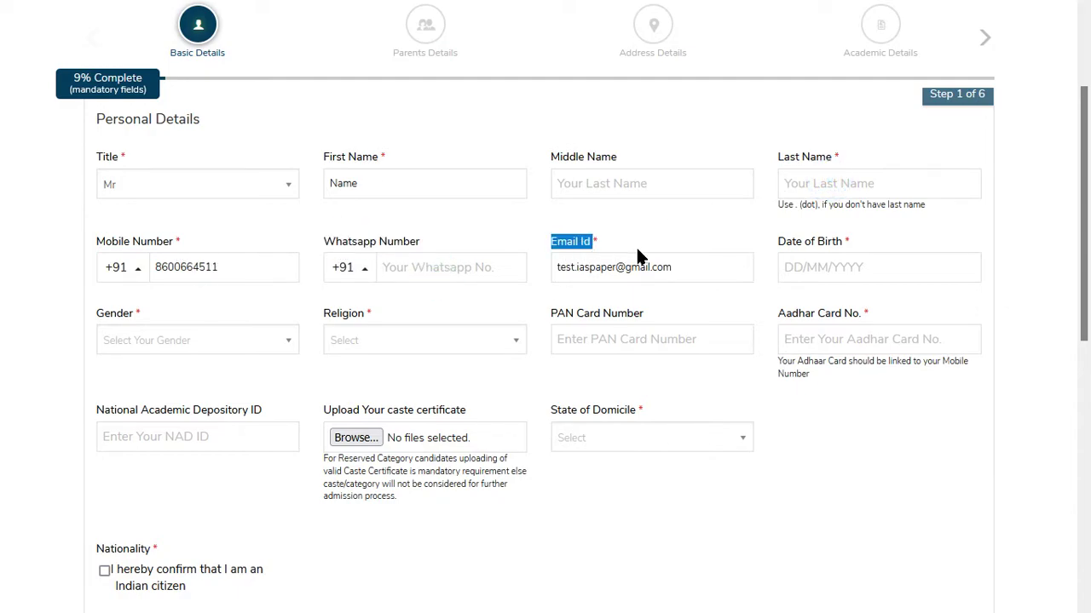
- Set the gender to Male and the religion to HINDUISM
click(132, 340)
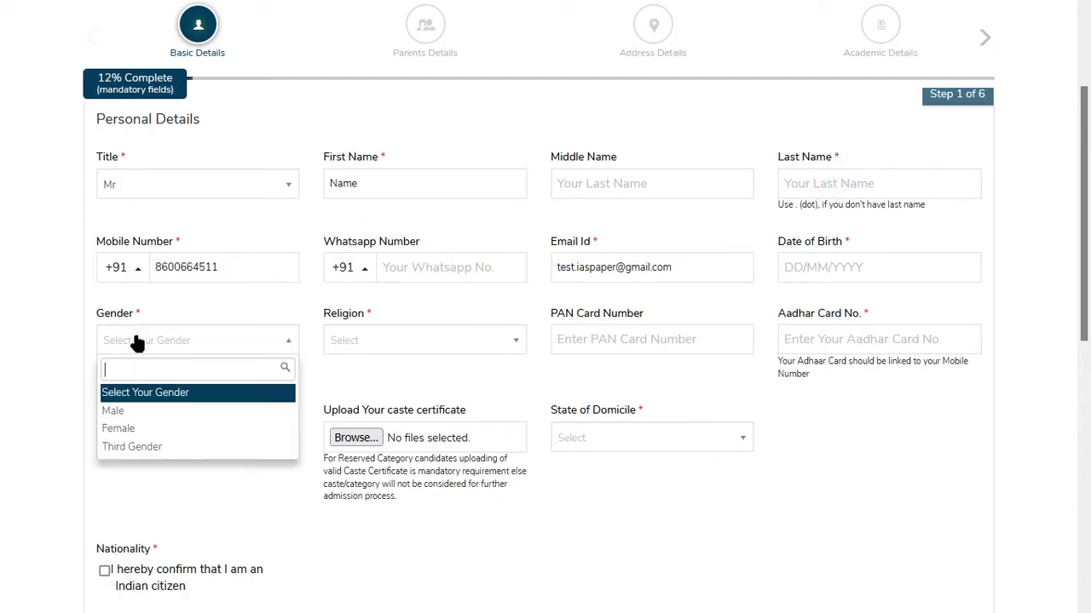
click(154, 416)
click(361, 343)
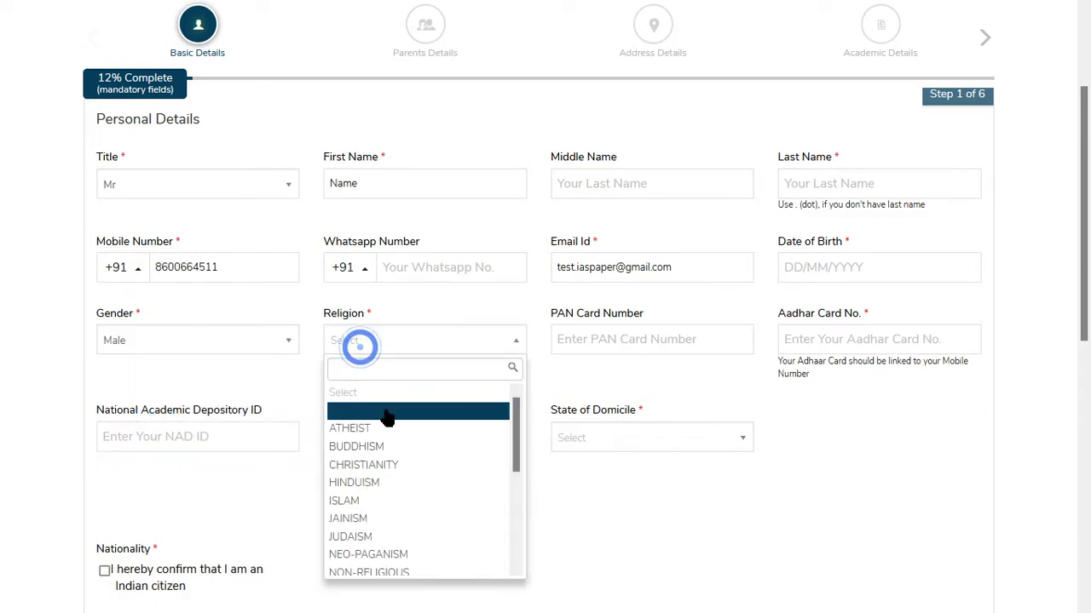
click(391, 480)
- Review the PAN card, Aadhar card, National Academic Depository ID and State of Domicile fields without filling them in
click(620, 337)
click(813, 339)
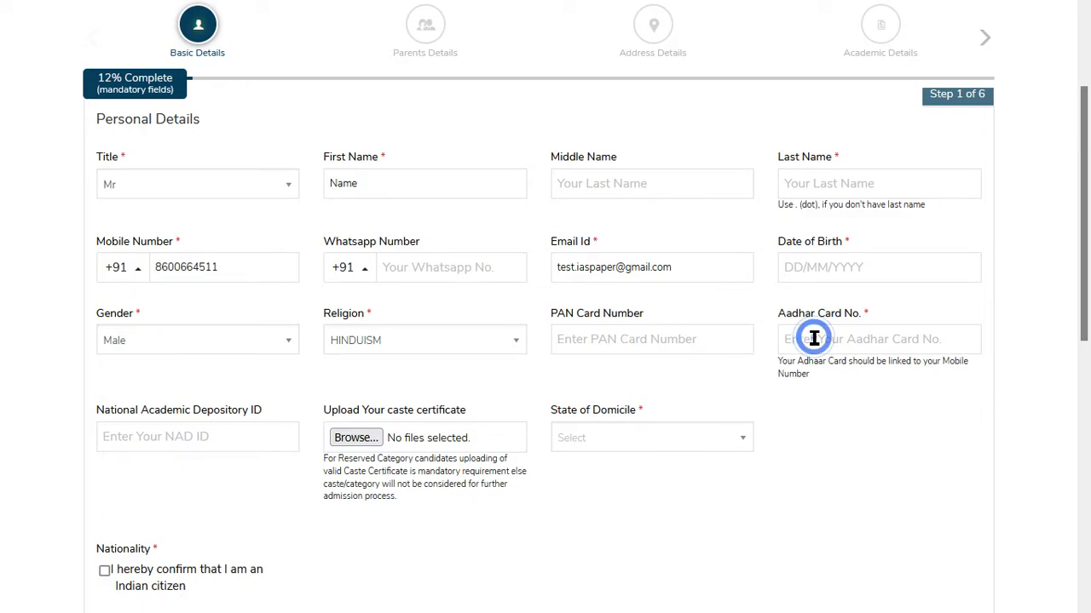
scroll(333, 390, down, 2)
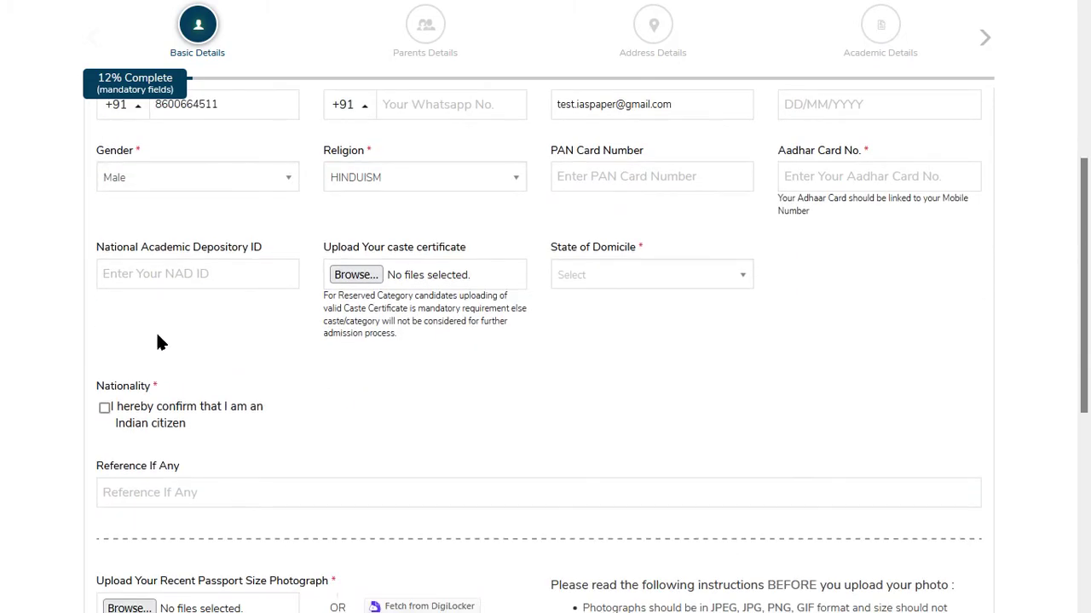
click(163, 274)
click(637, 334)
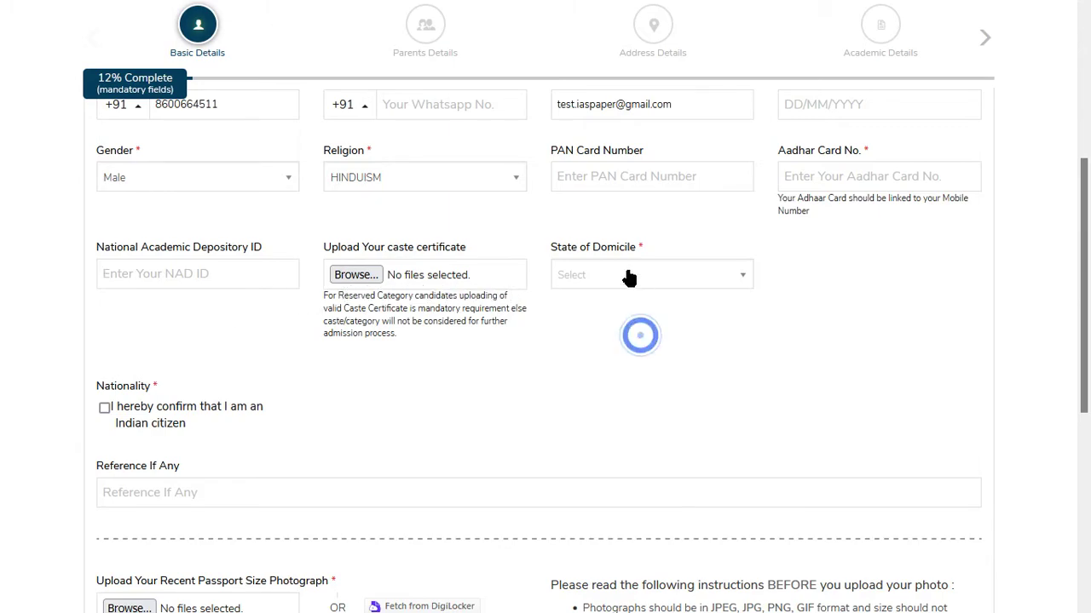
click(636, 331)
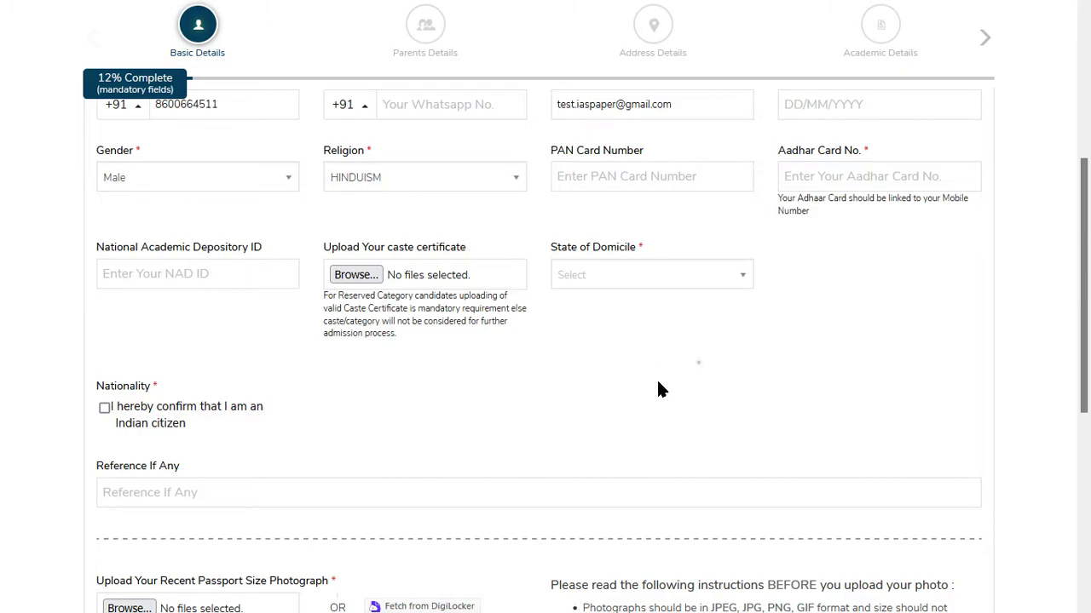
- Confirm Indian citizenship under Nationality and bring the reference and photograph upload fields into view
scroll(661, 390, down, 1)
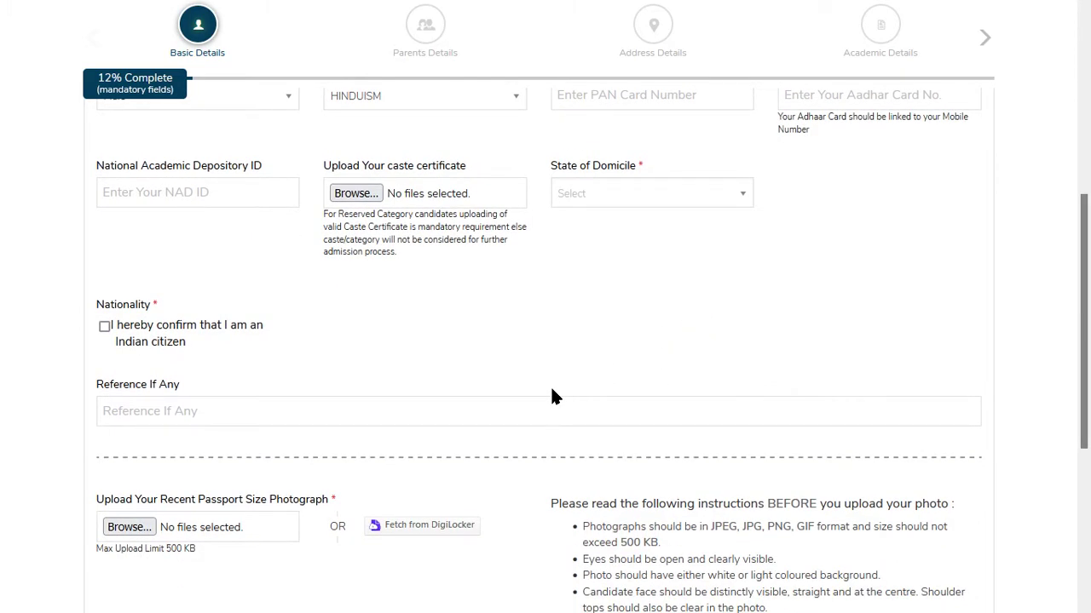
click(106, 326)
scroll(256, 375, down, 2)
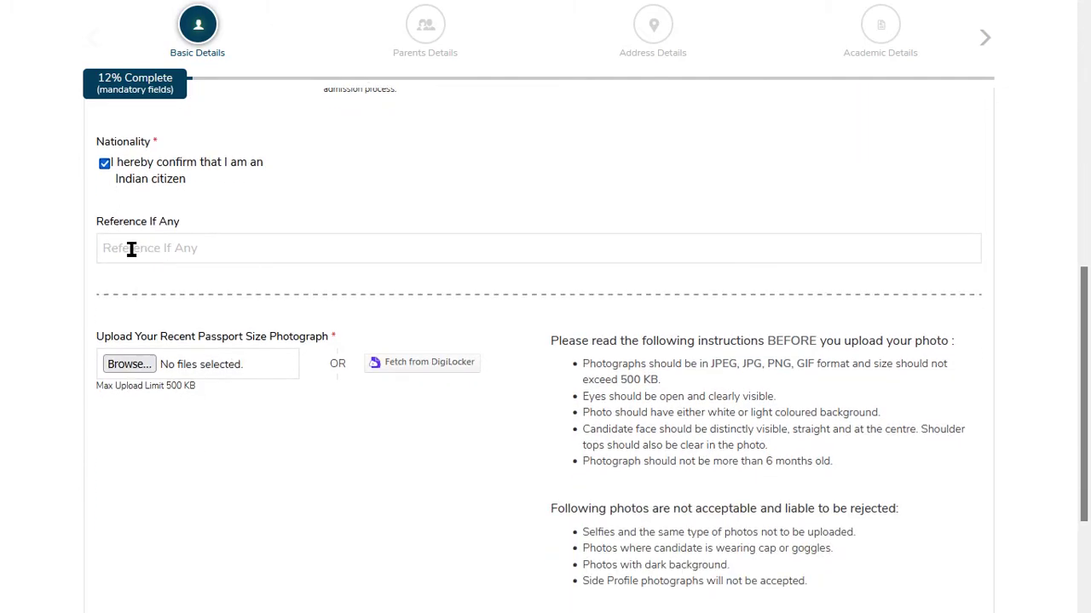
- Review the passport-size photograph upload requirements without uploading a photo, and continue to the Parents Details section
scroll(176, 256, down, 1)
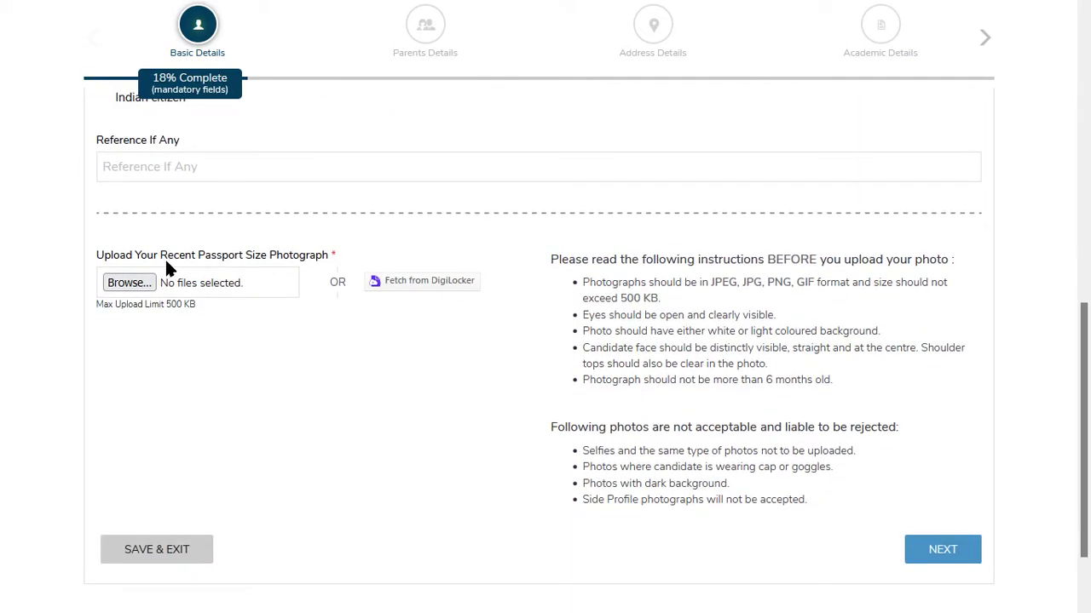
drag(98, 256, 275, 256)
click(203, 388)
scroll(601, 413, down, 2)
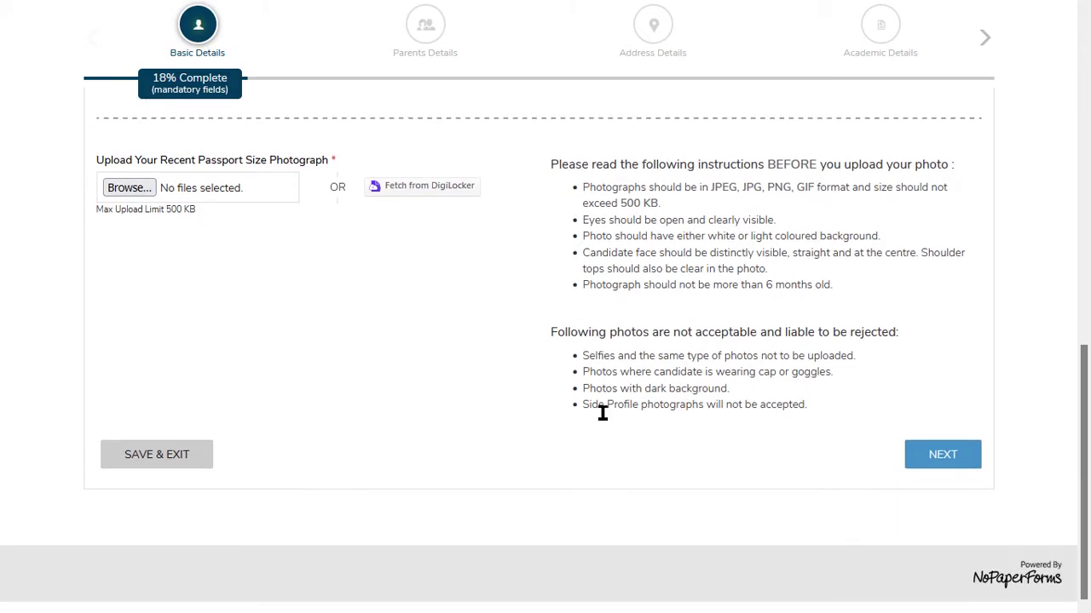
click(943, 455)
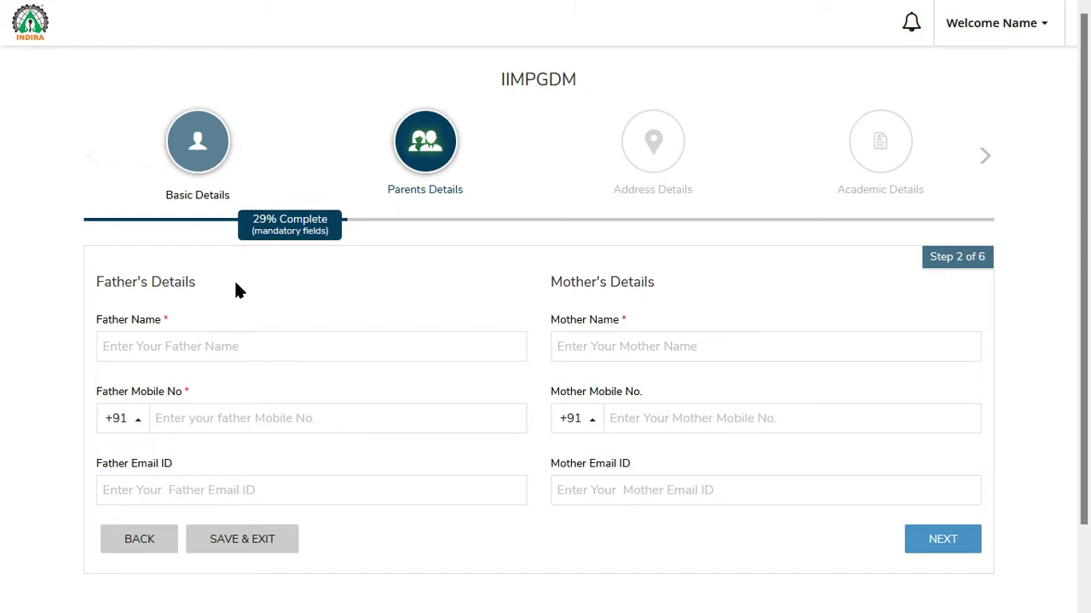
- Review the father's and mother's name, mobile number and email fields without filling them in, and continue to Address Details
drag(95, 282, 202, 298)
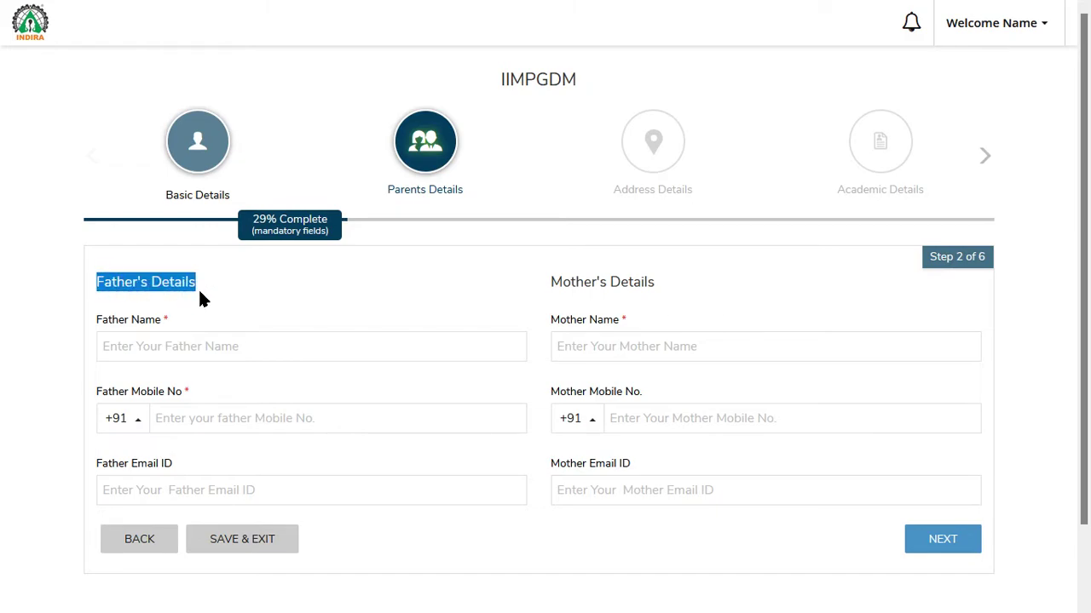
click(160, 346)
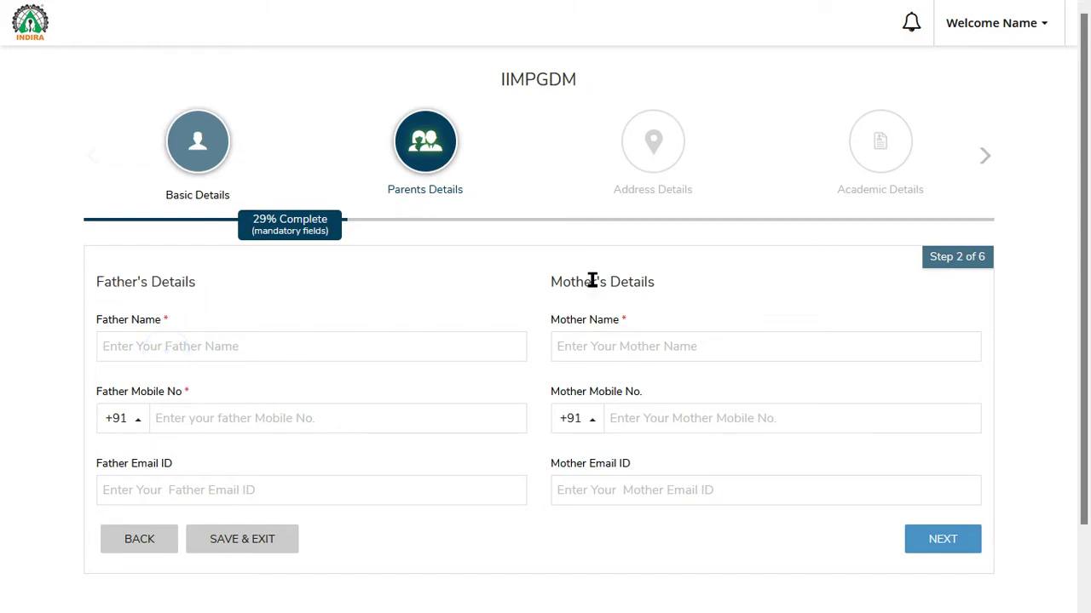
triple_click(592, 281)
click(623, 355)
scroll(441, 361, down, 1)
click(188, 332)
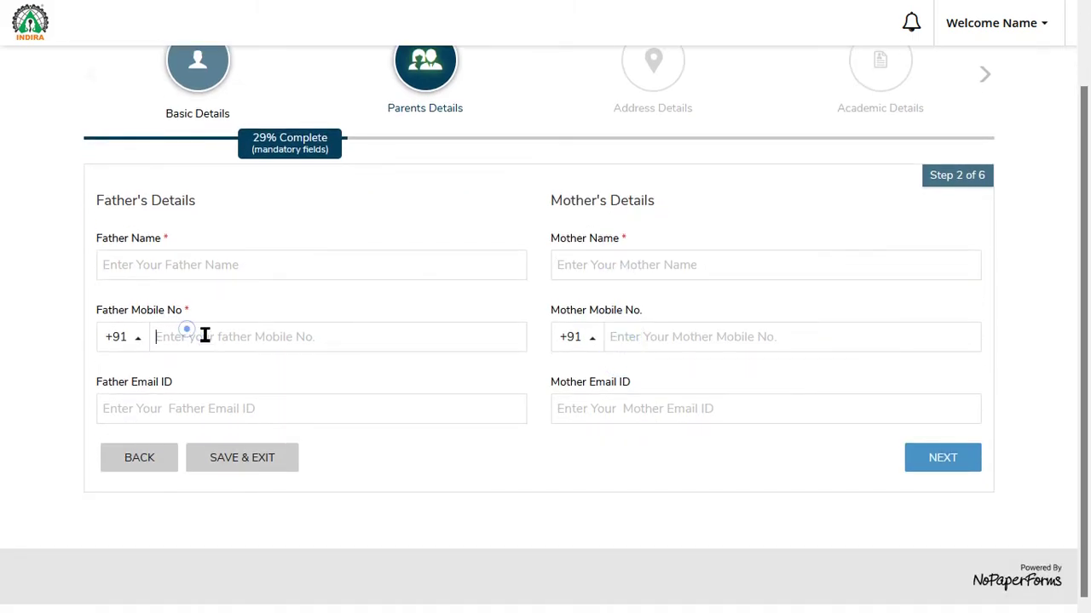
click(631, 335)
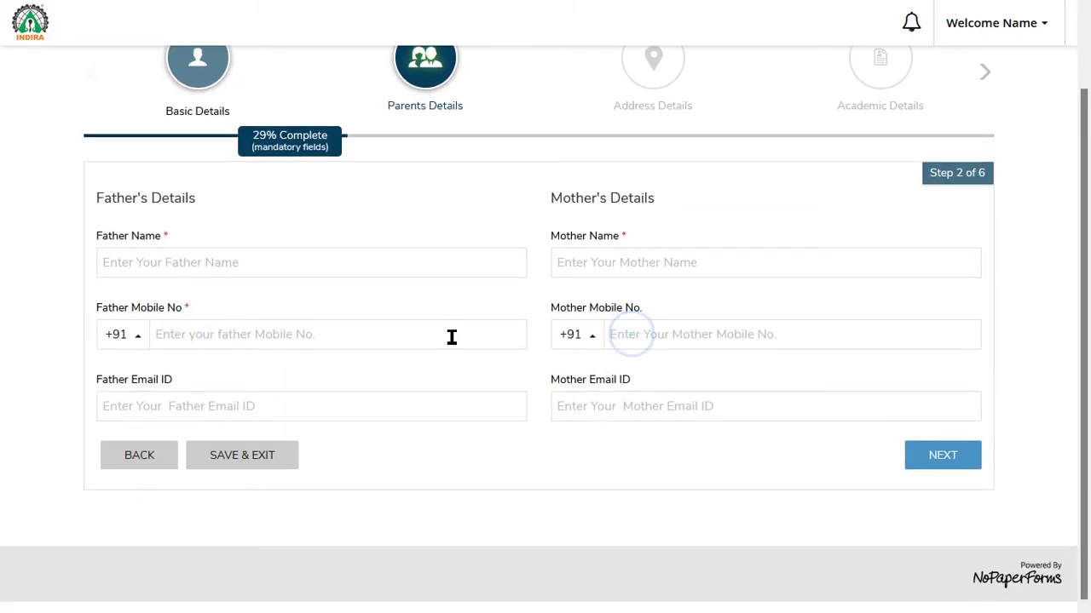
click(195, 336)
click(723, 335)
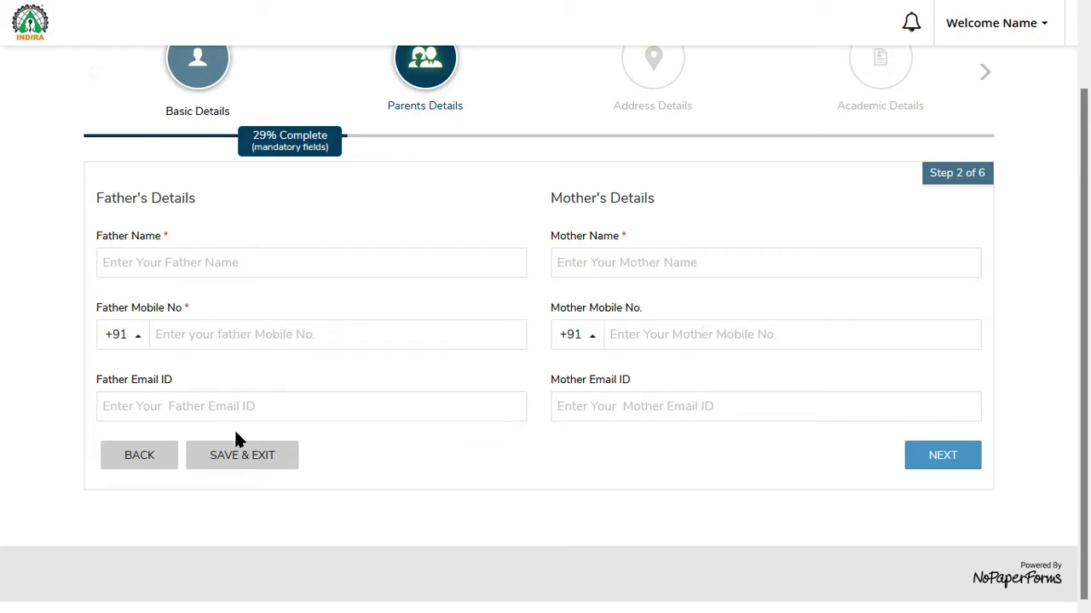
click(539, 495)
click(925, 455)
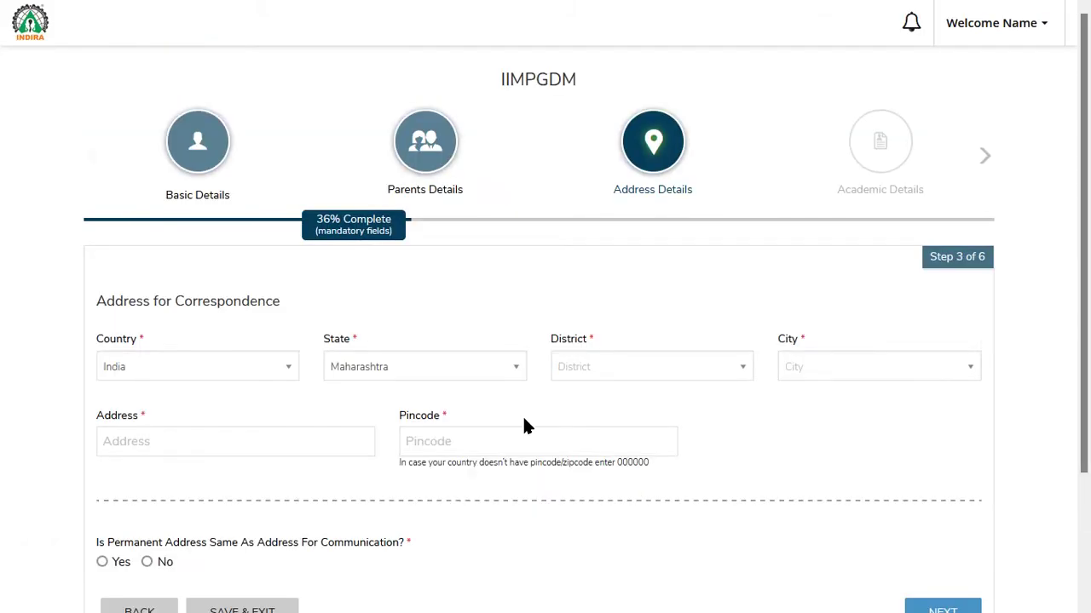
- Set both the district and the city of the correspondence address to Mumbai
scroll(329, 304, down, 1)
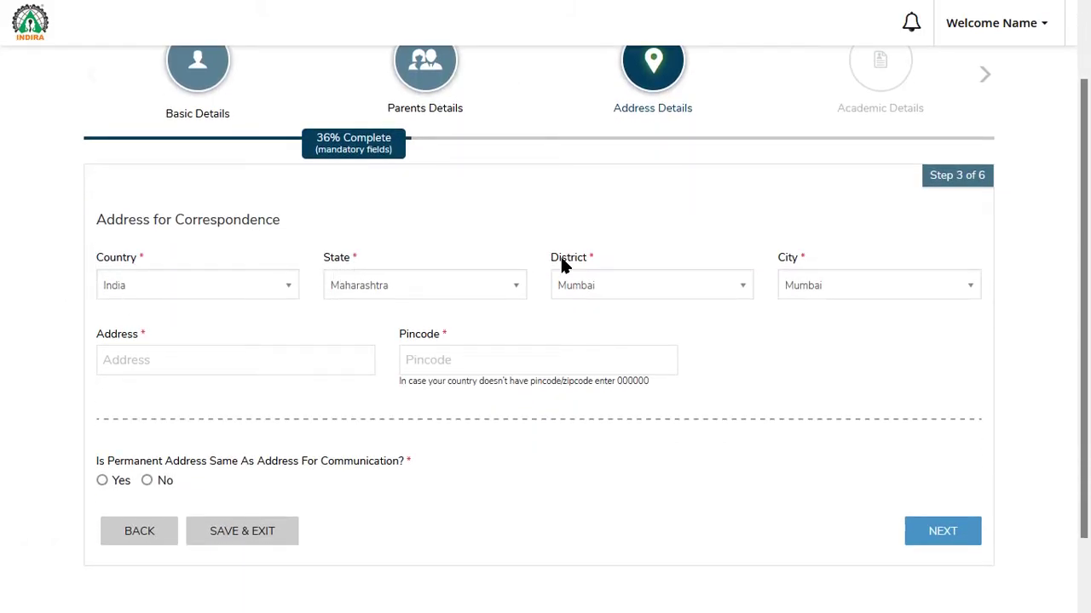
scroll(297, 349, down, 1)
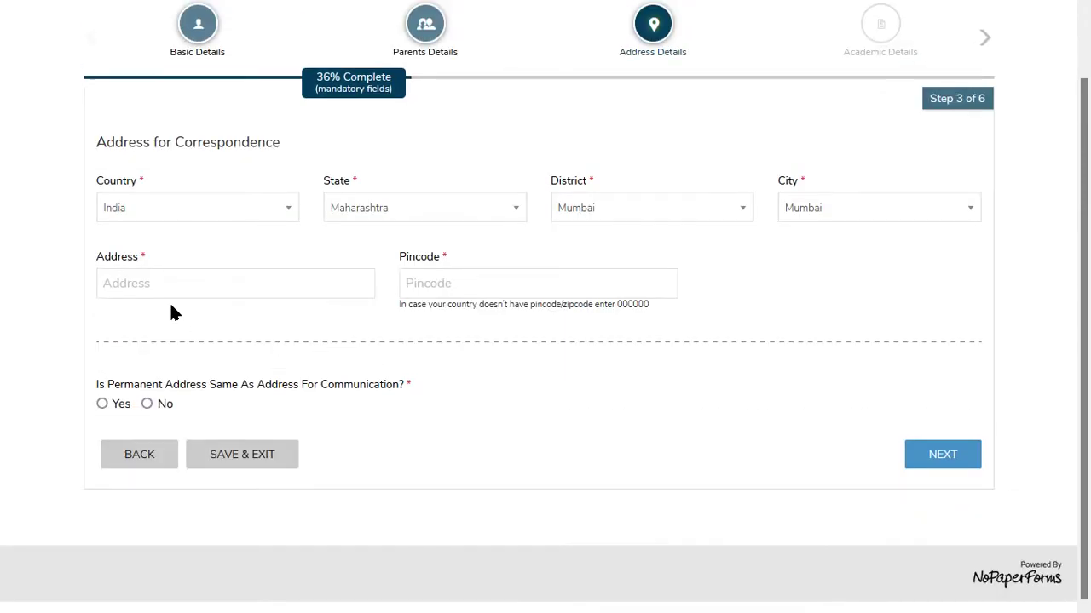
click(147, 296)
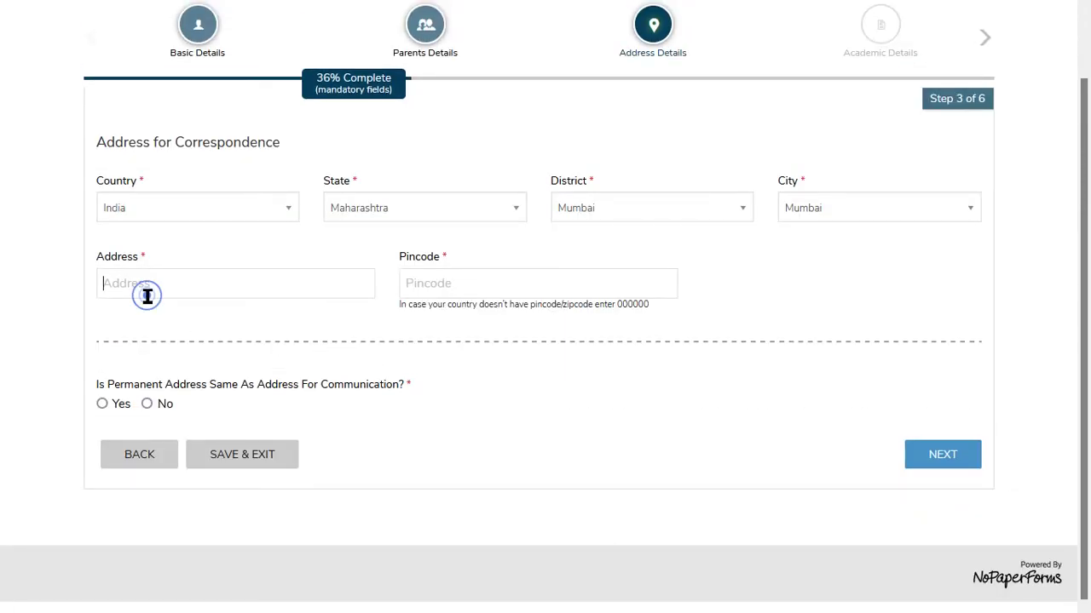
click(453, 294)
- Answer No to the same permanent address question and look over the separate Permanent Address fields
click(148, 404)
scroll(256, 392, down, 2)
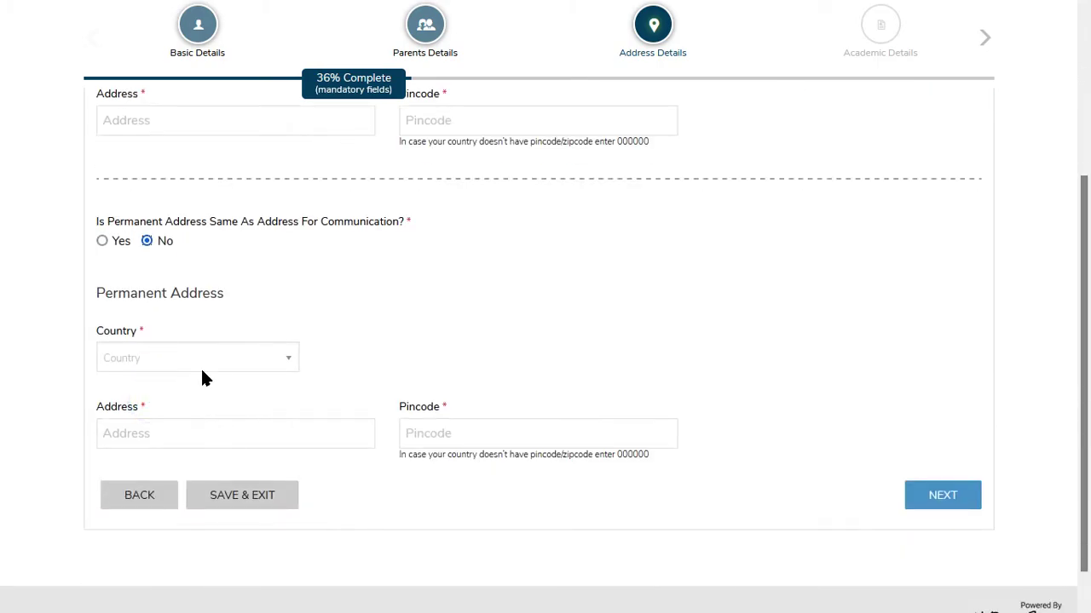
click(208, 440)
- Mark the permanent address as the same as the address for communication and continue to Academic Details
scroll(247, 392, up, 2)
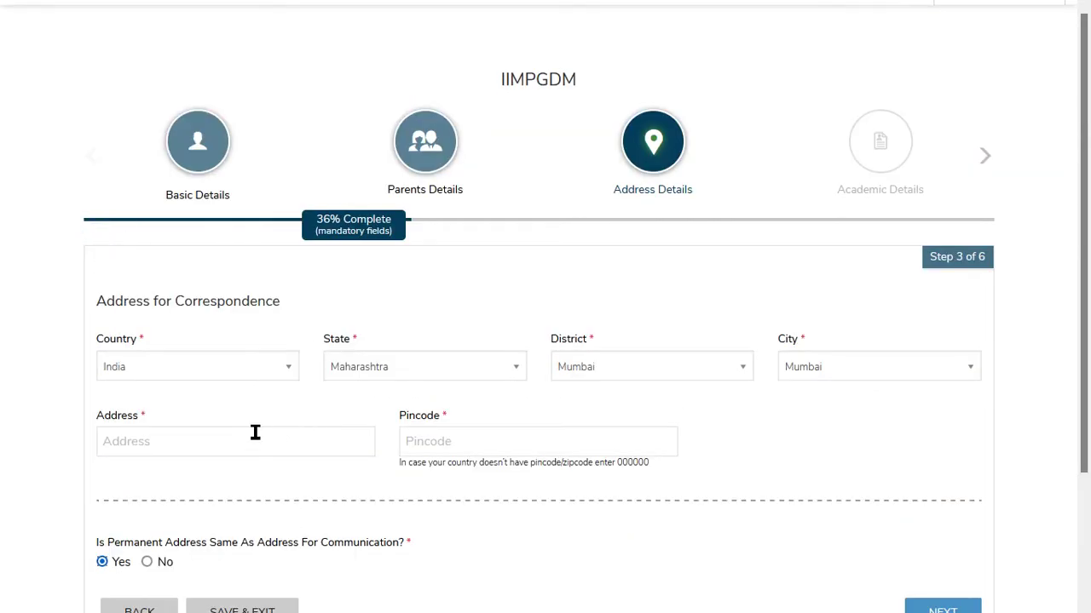
scroll(718, 487, down, 2)
click(937, 454)
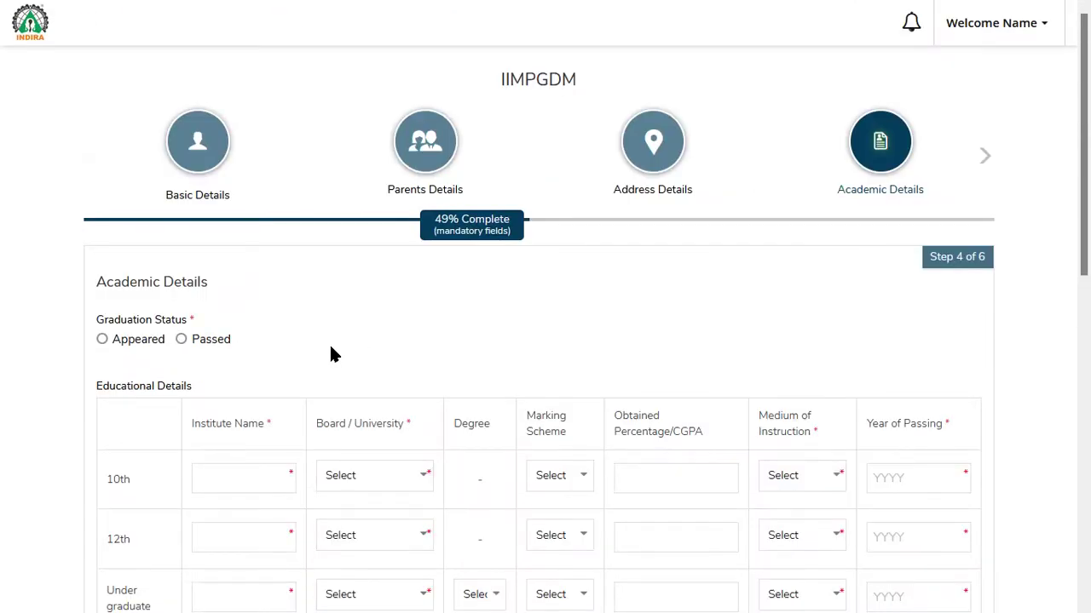
- Set the graduation status to Passed and review the 10th institute name field
scroll(322, 347, down, 1)
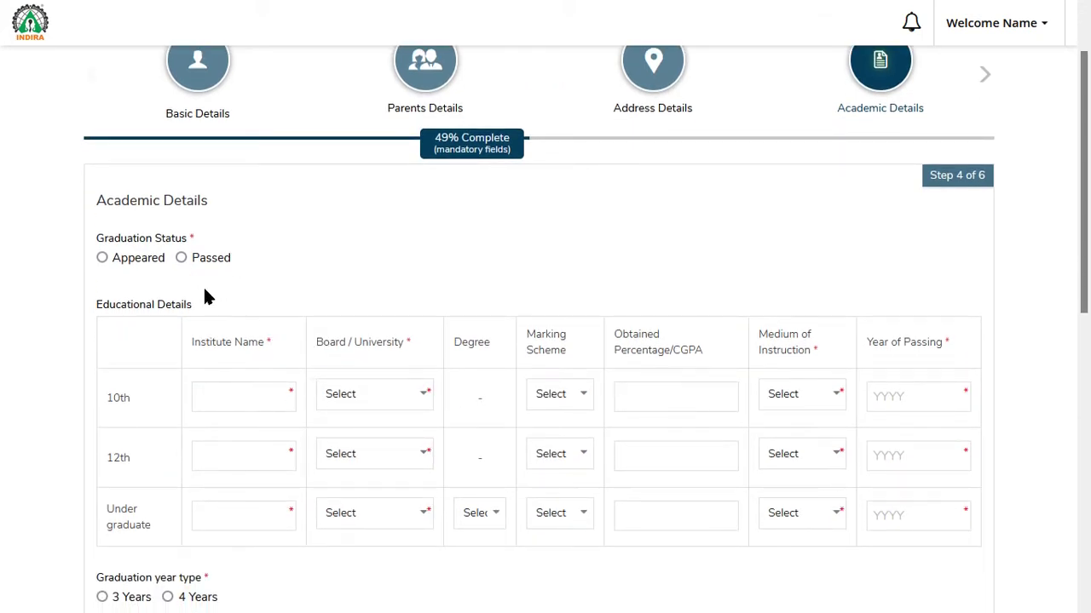
scroll(183, 267, down, 2)
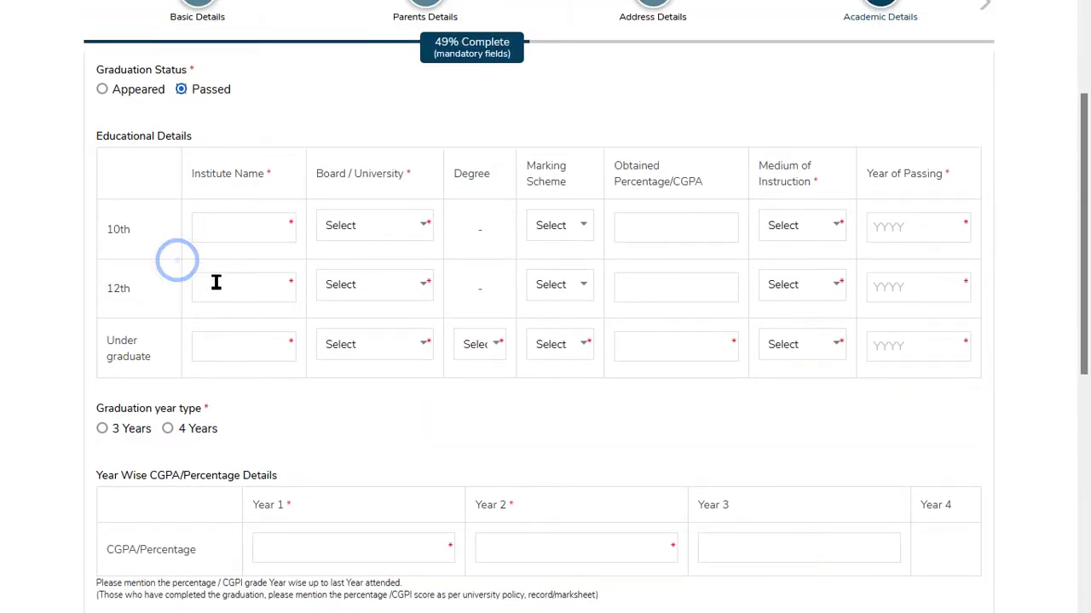
click(264, 216)
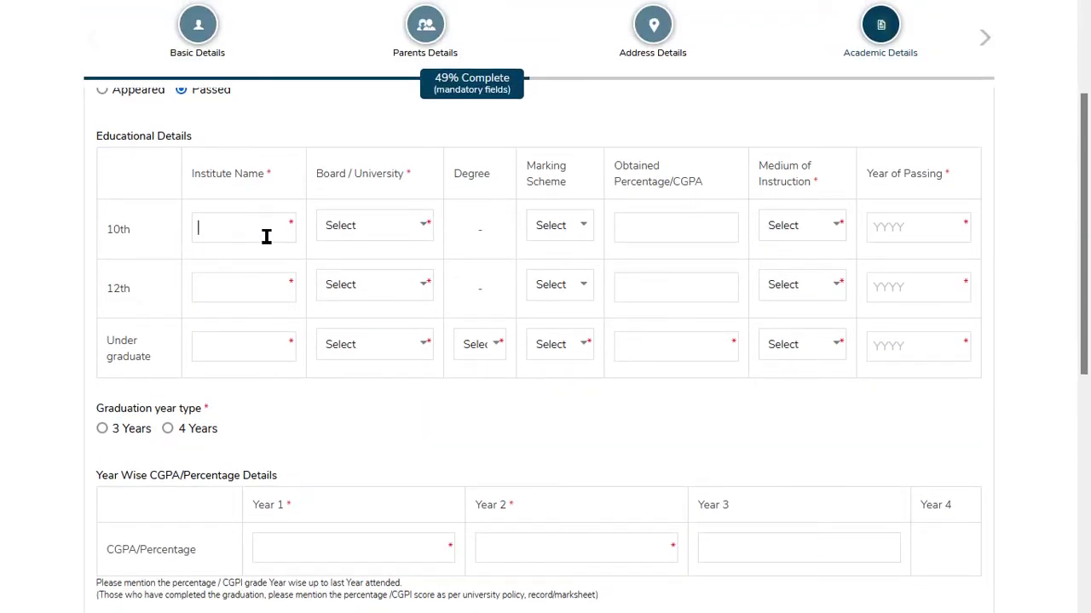
drag(194, 173, 295, 214)
- Set the 10th board in Educational Details to State Board
drag(317, 173, 407, 198)
click(381, 225)
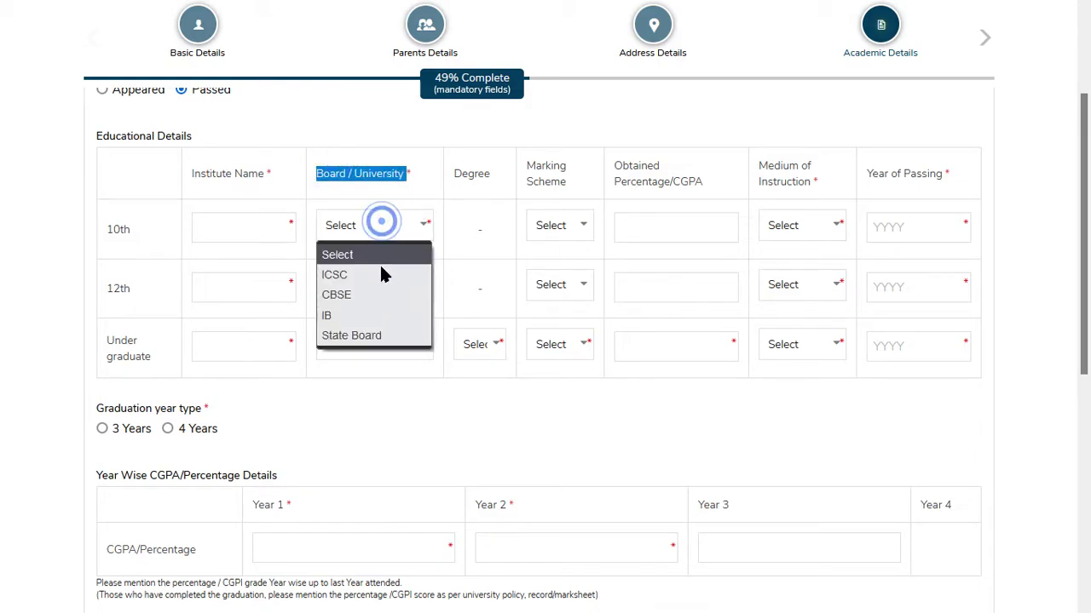
click(386, 339)
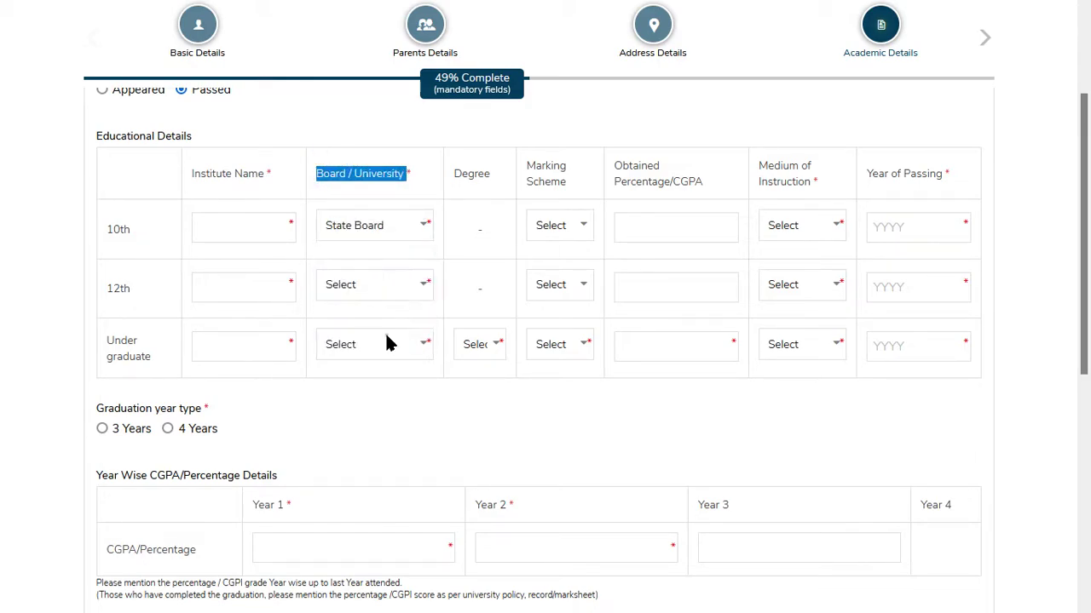
click(412, 217)
click(367, 198)
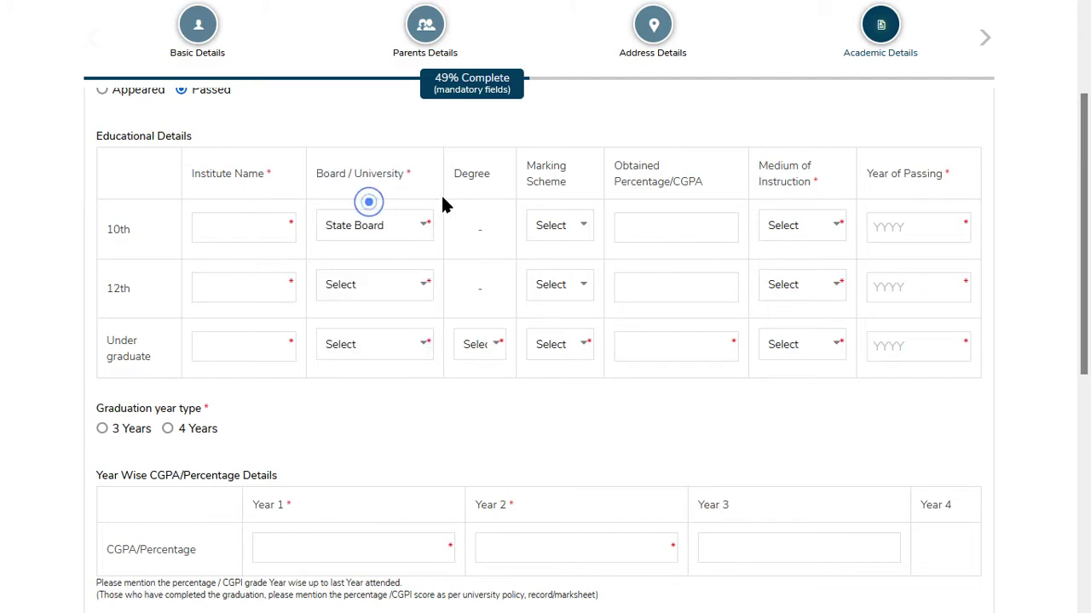
- Set the marking scheme in the 10th row to Percentage
double_click(465, 179)
click(474, 226)
double_click(544, 169)
double_click(547, 183)
click(556, 223)
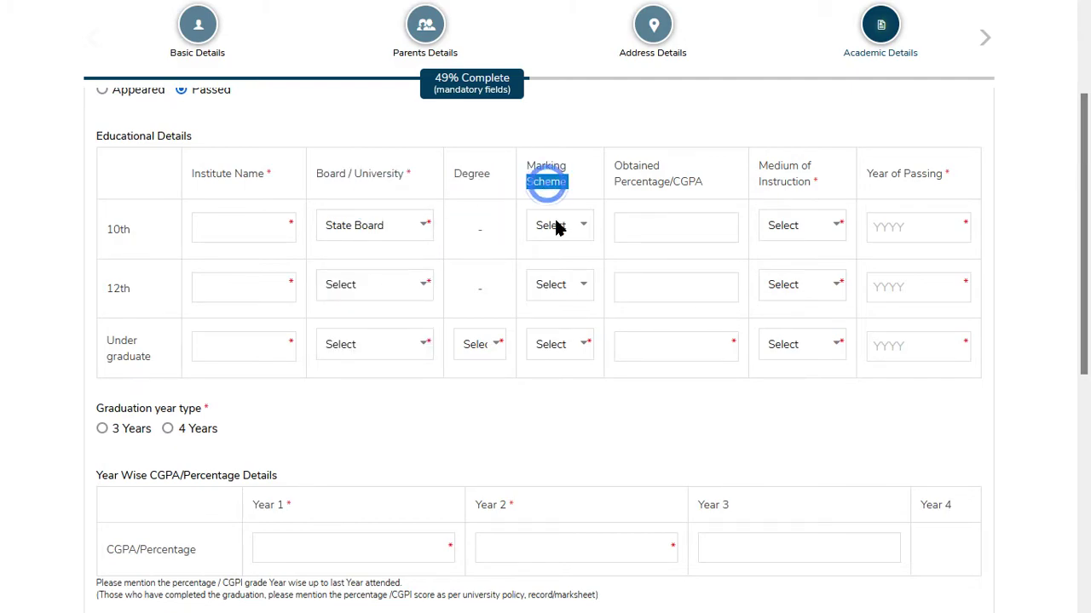
click(561, 280)
- Set the medium of instruction in the 10th row to English
click(638, 177)
click(670, 228)
click(787, 231)
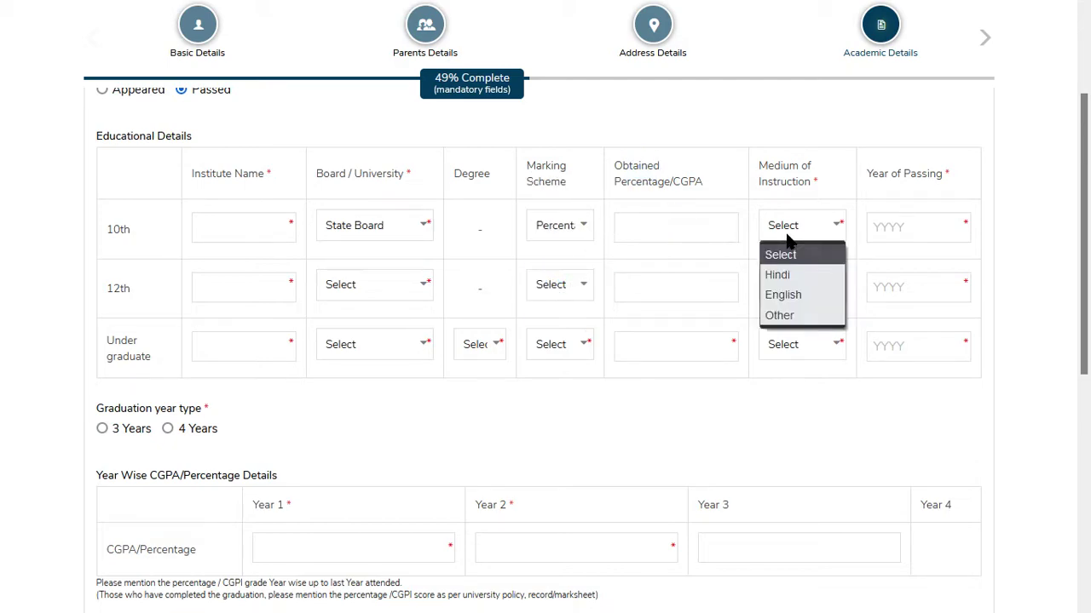
click(804, 293)
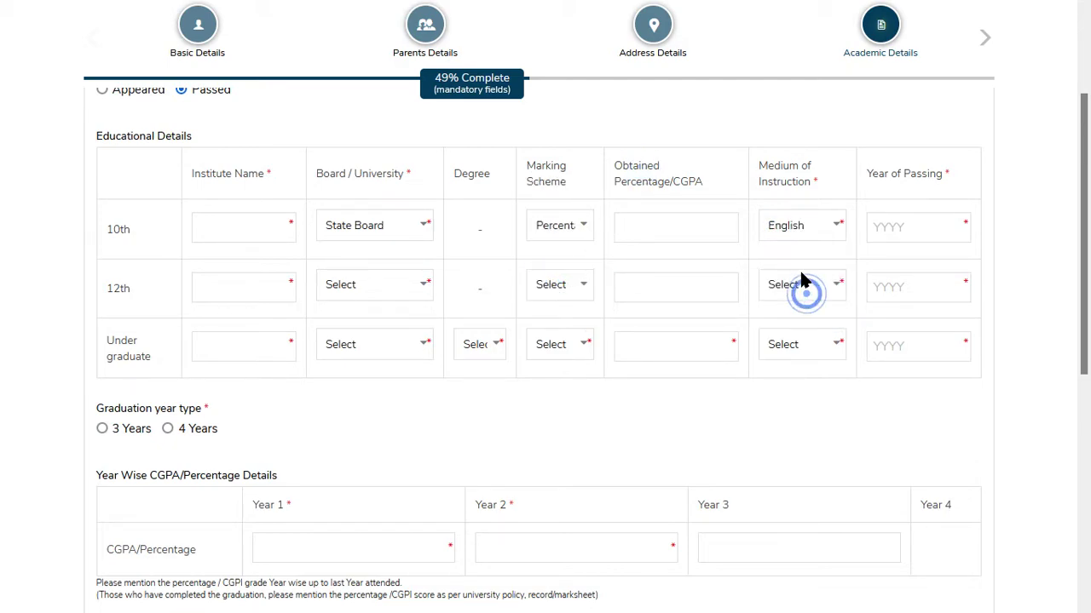
- Enter 64 as the obtained percentage for 10th and set its year of passing to 2010
triple_click(905, 176)
click(671, 230)
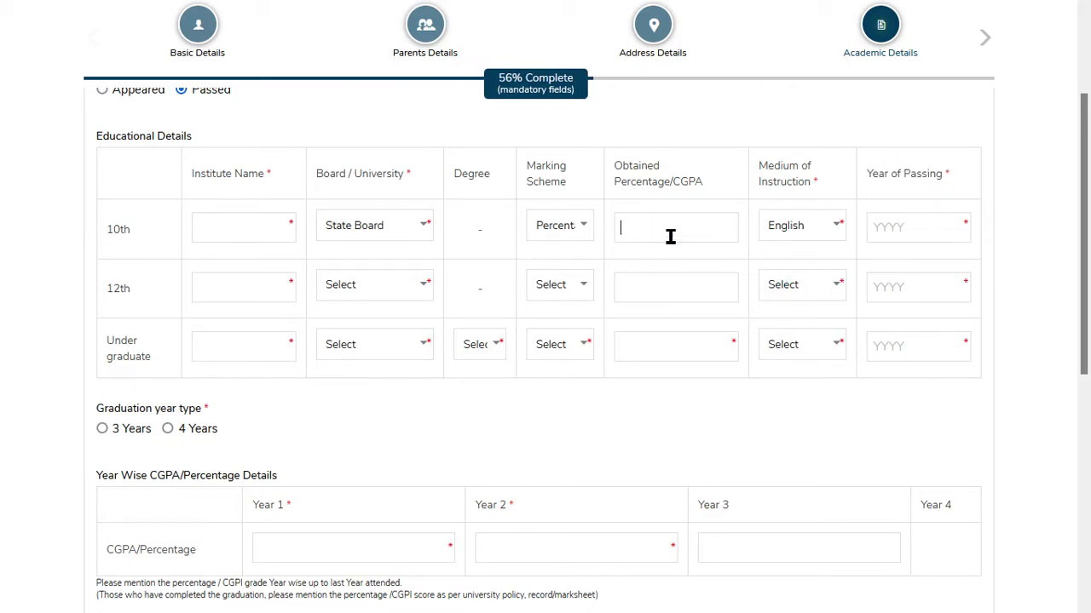
double_click(906, 183)
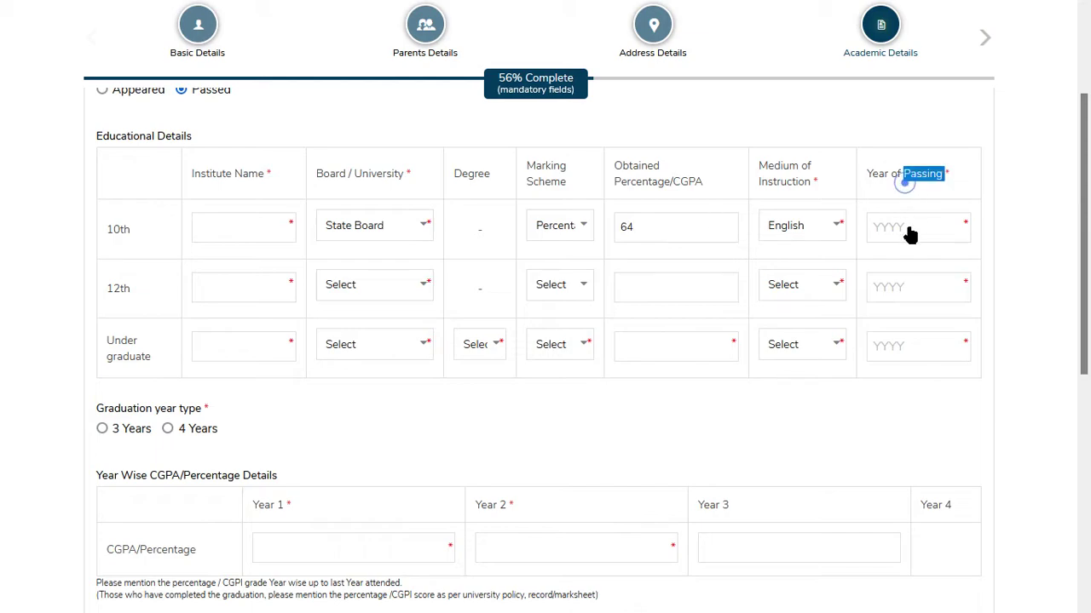
click(908, 232)
click(883, 262)
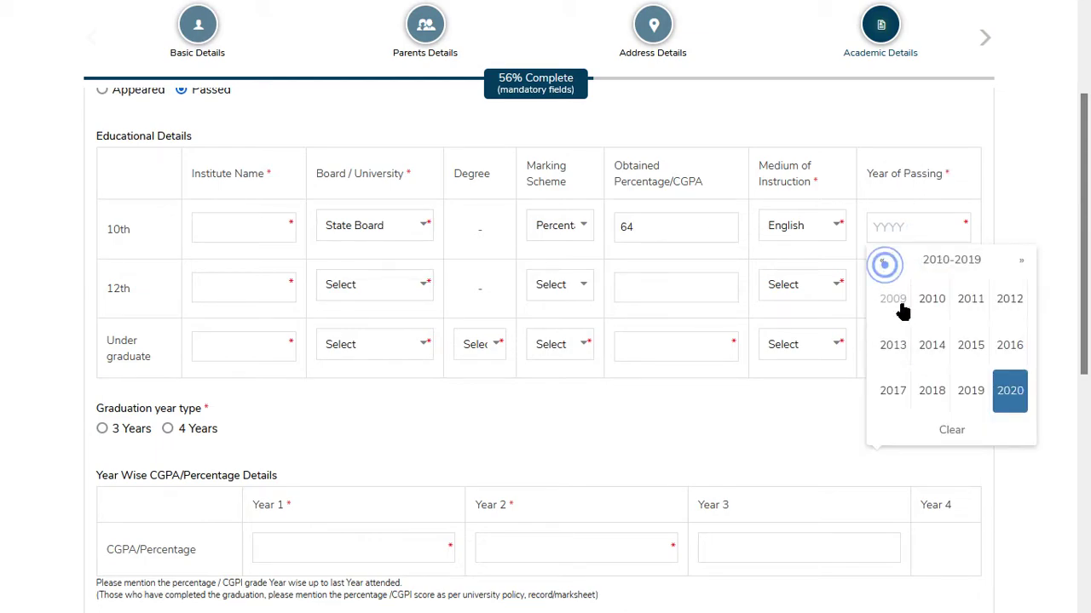
click(936, 299)
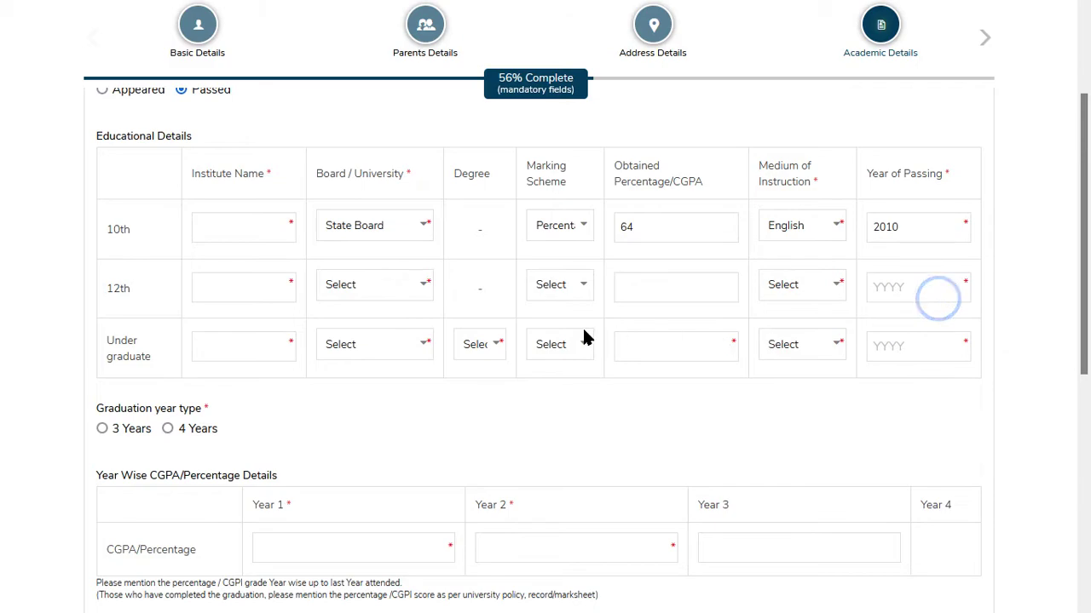
- Browse the education boards for the 12th row and set its board to Not specified/Any Other
click(227, 292)
click(220, 285)
click(227, 288)
click(228, 288)
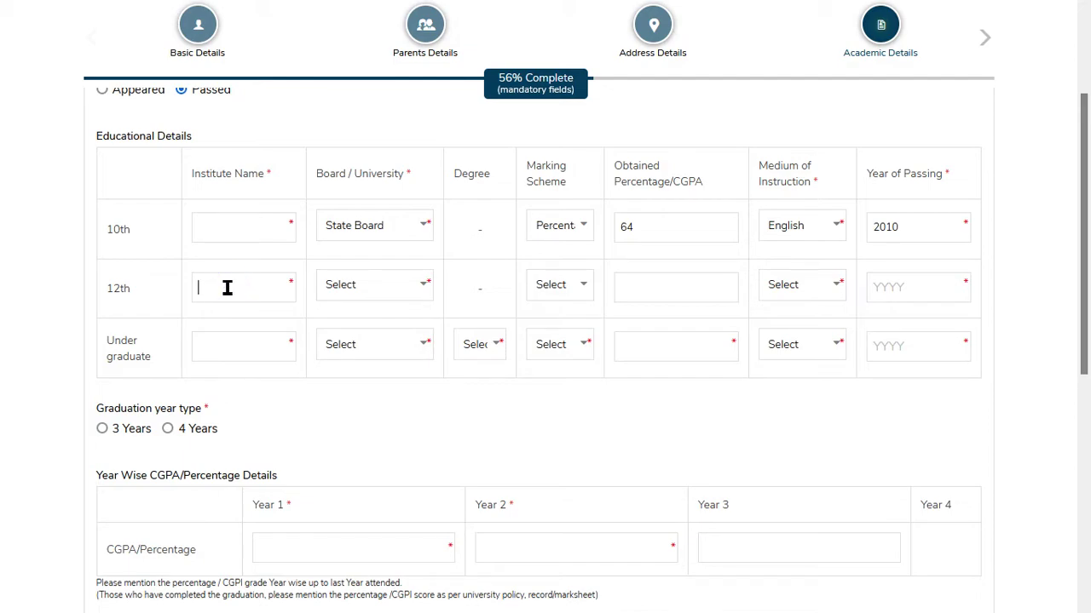
click(227, 287)
click(361, 285)
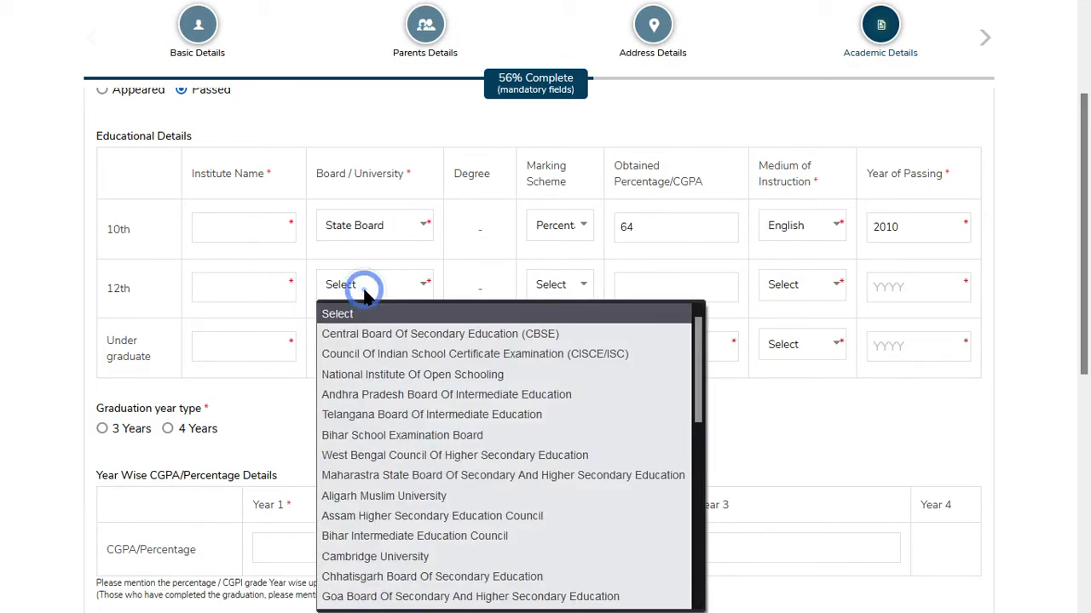
scroll(388, 375, down, 4)
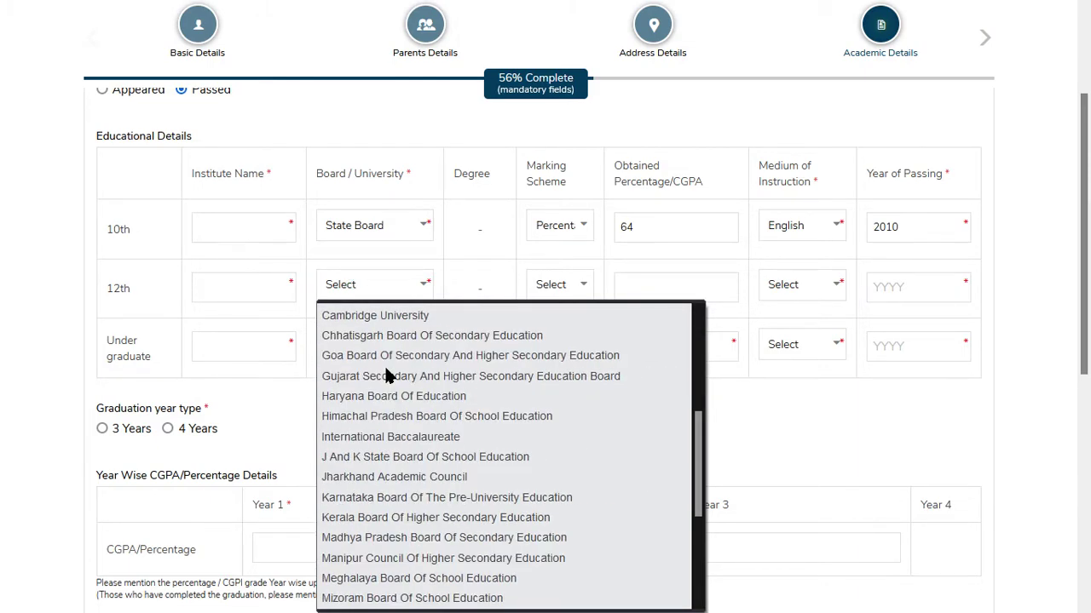
scroll(388, 376, down, 2)
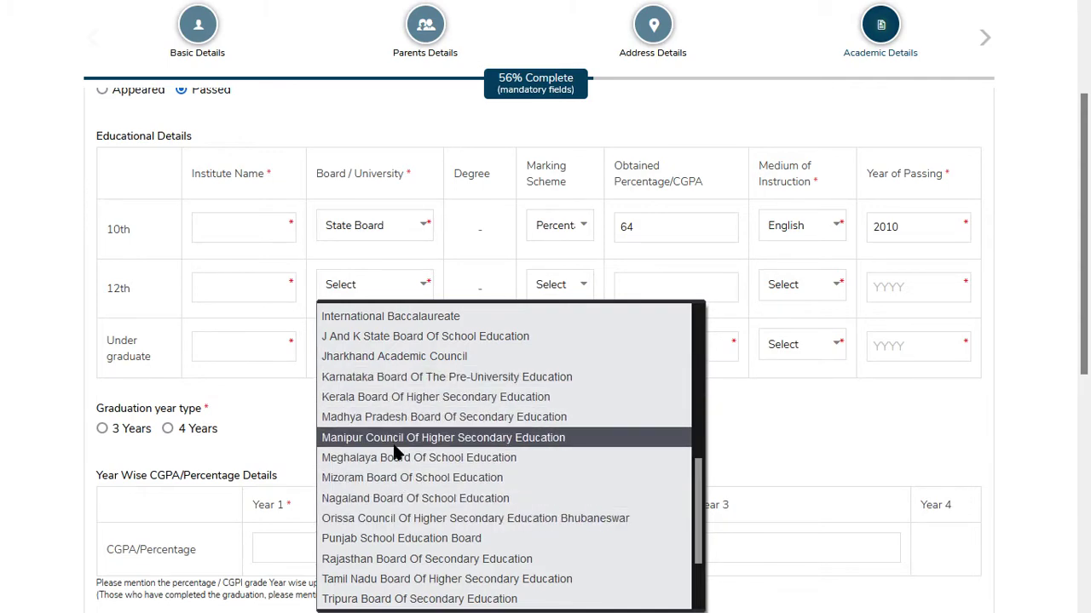
scroll(402, 481, down, 2)
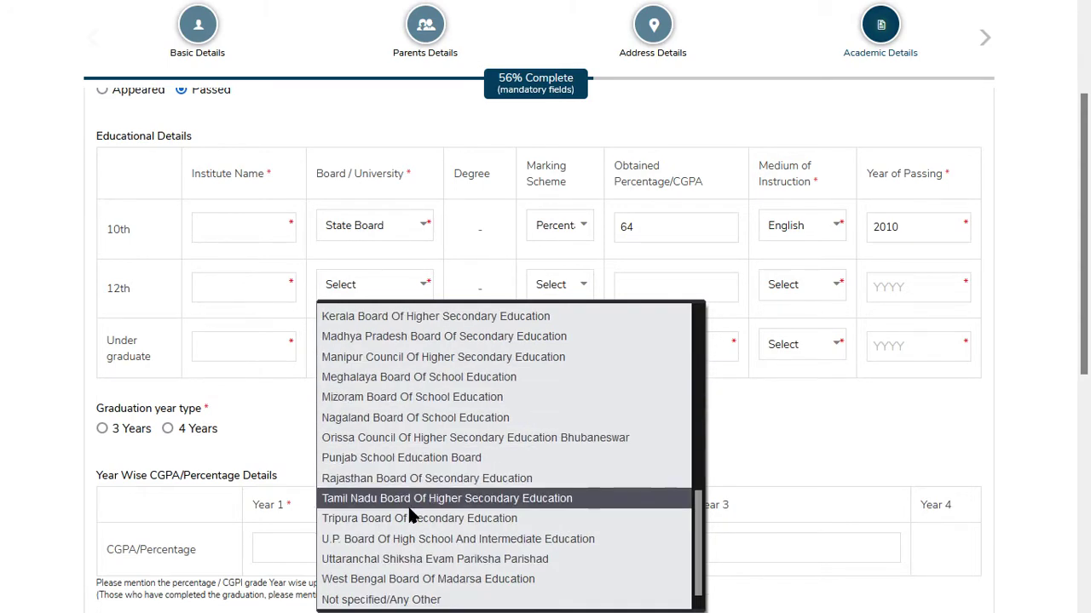
scroll(414, 579, up, 10)
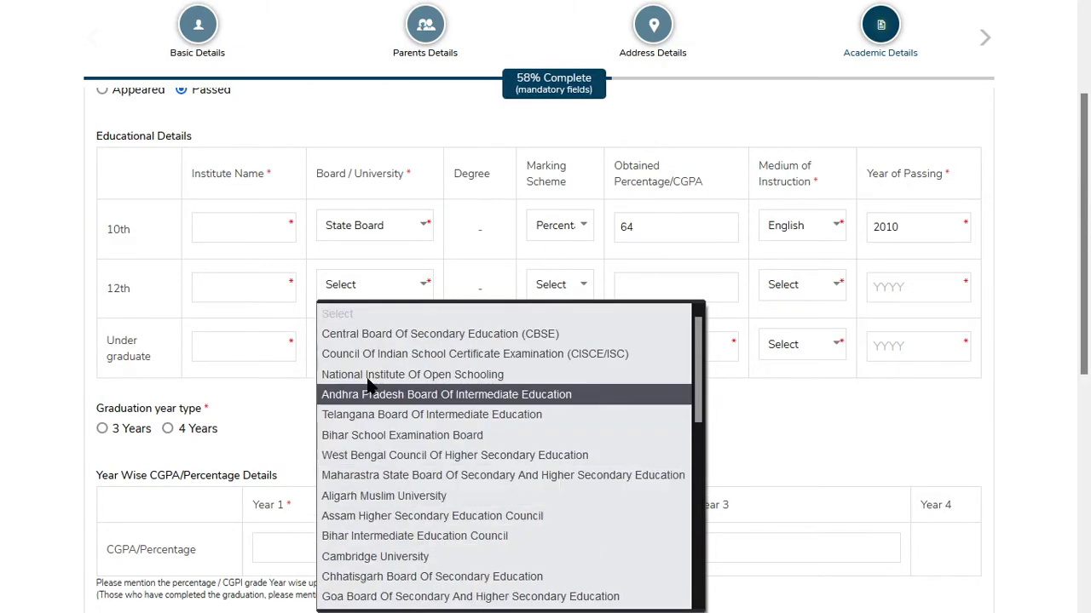
scroll(374, 400, down, 10)
click(405, 597)
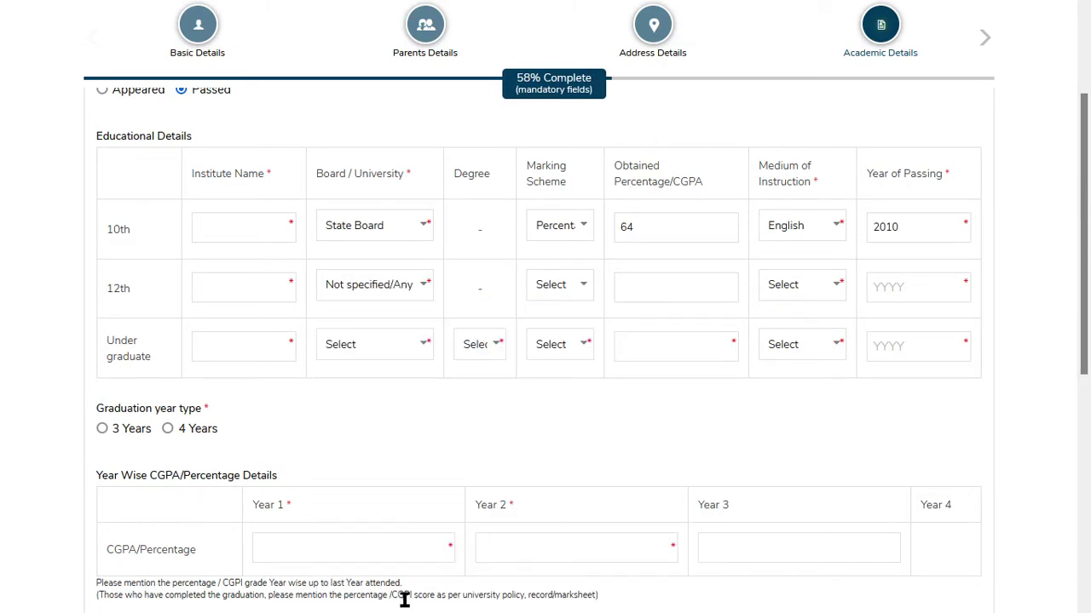
- Set the marking scheme in the 12th row to Percentage and enter 78 as the obtained percentage
click(390, 288)
click(391, 289)
click(540, 284)
click(588, 334)
click(694, 293)
text(78)
- Set the medium of instruction in the 12th row to English and its year of passing to 2012
click(792, 286)
click(797, 351)
click(892, 285)
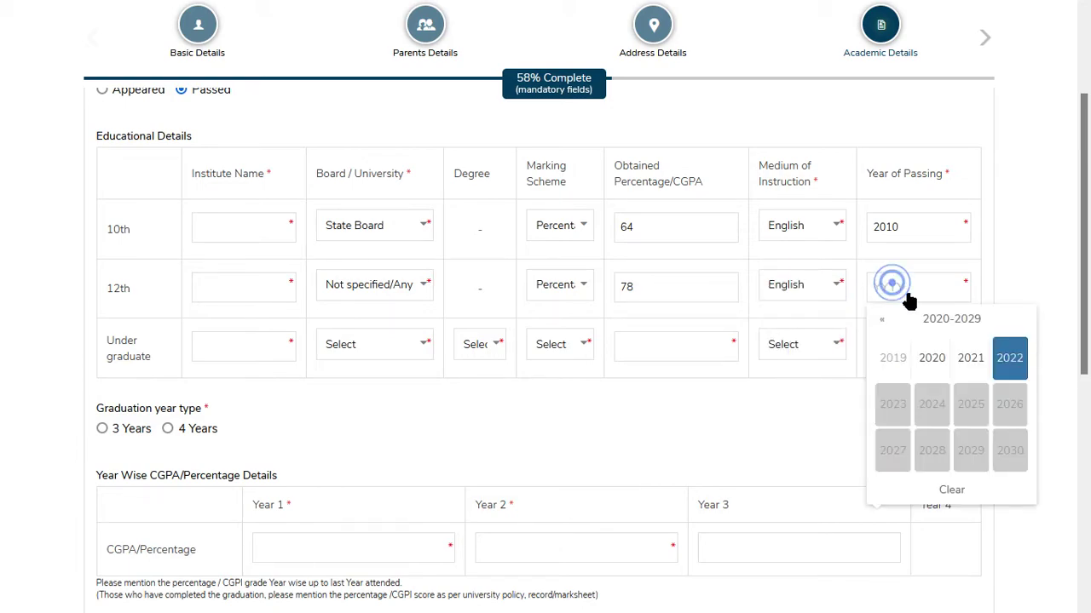
click(882, 319)
click(1009, 359)
click(1011, 367)
- Set the undergraduate row's university to Acharaya N.G.Ranga Agricultural University, Telangana, and its degree to B.Com
click(97, 345)
click(212, 348)
click(394, 356)
click(395, 351)
click(394, 350)
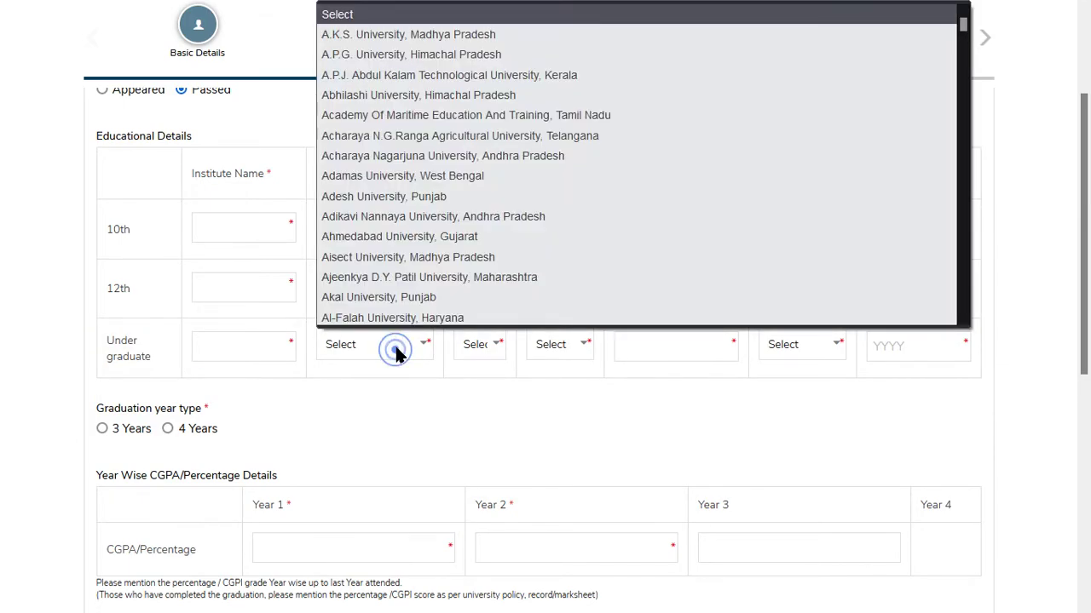
click(426, 142)
click(486, 334)
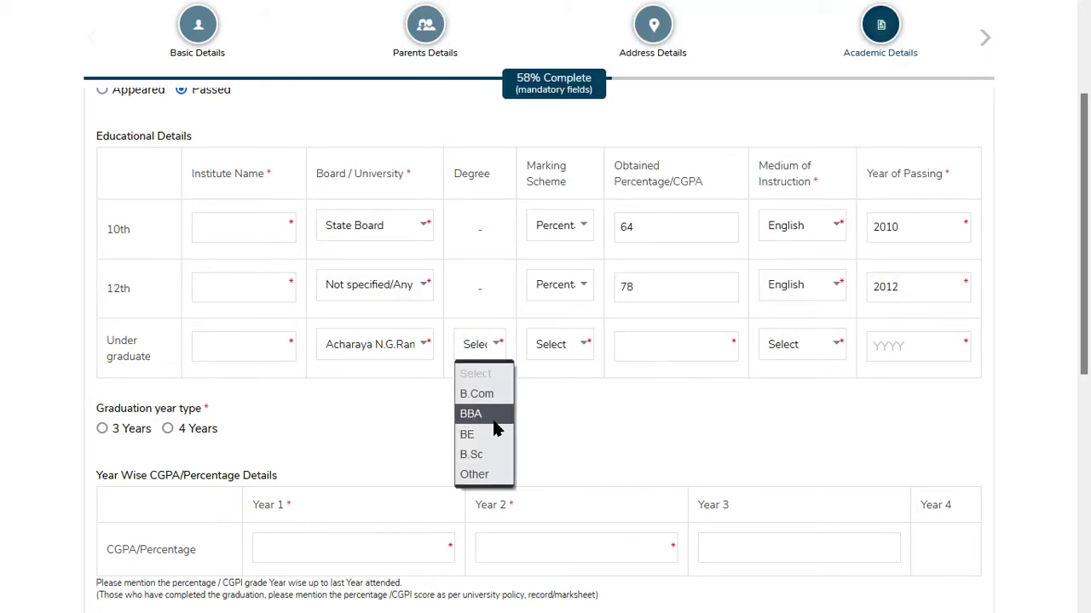
click(477, 393)
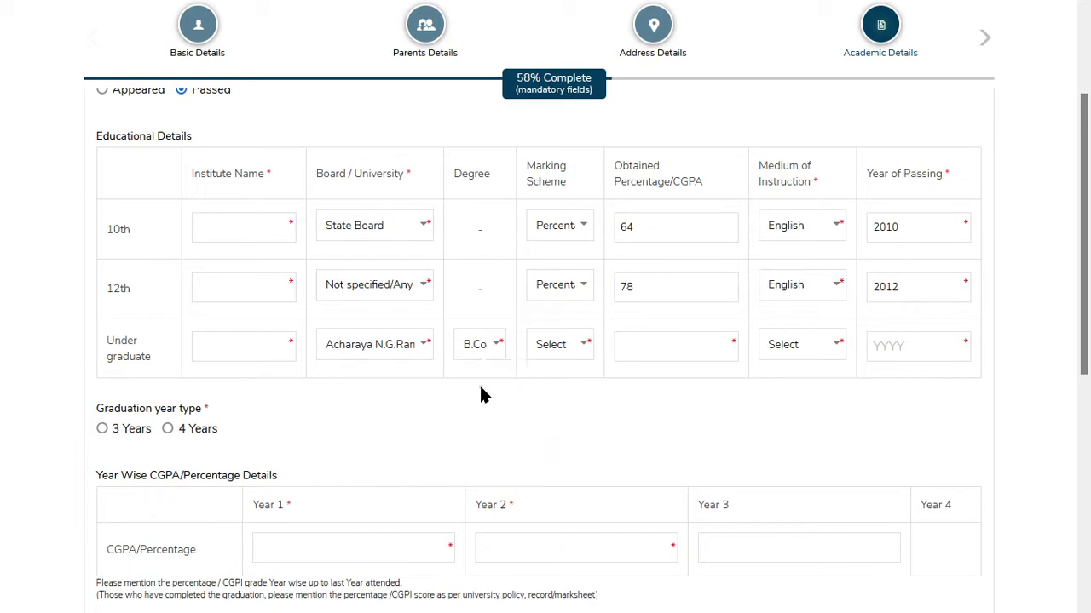
- Set the undergraduate row's marking scheme to Percentage and enter 86 as the obtained percentage
click(564, 345)
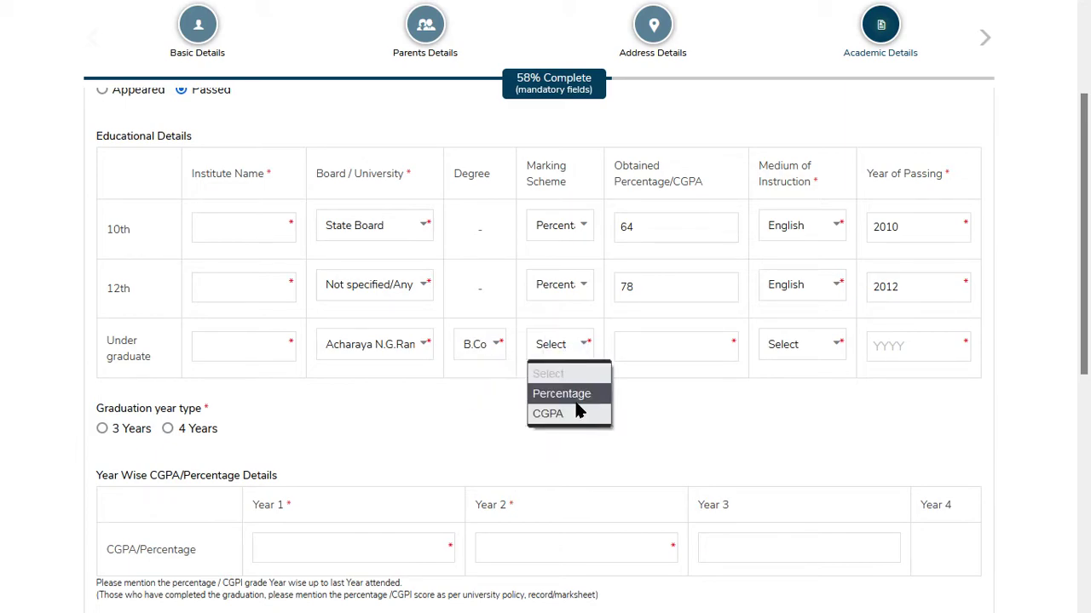
click(576, 393)
click(653, 342)
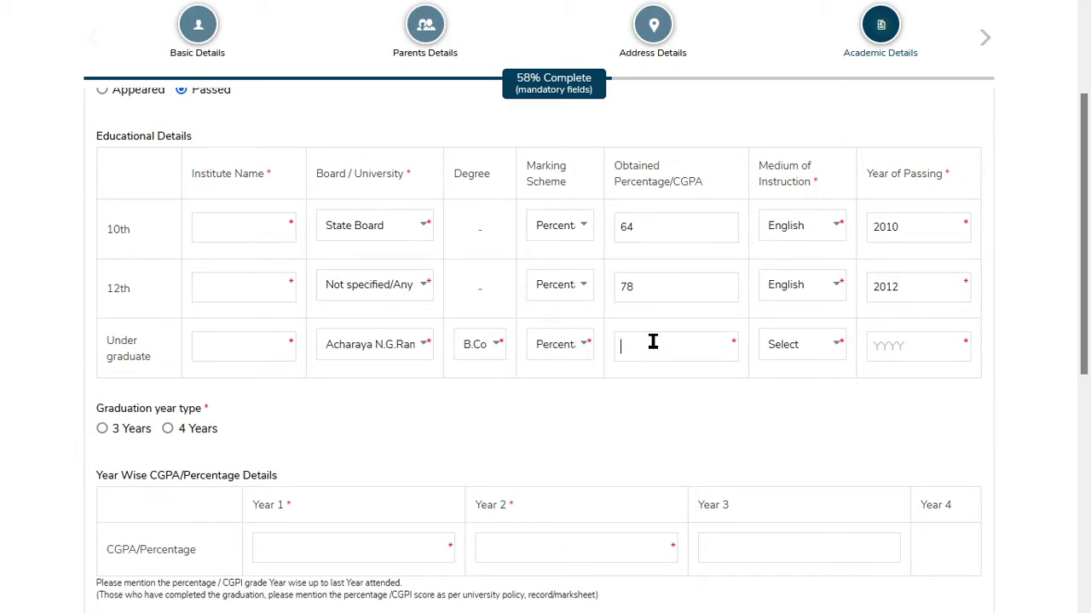
key(BackSpace)
key(BackSpace)
key(BackSpace)
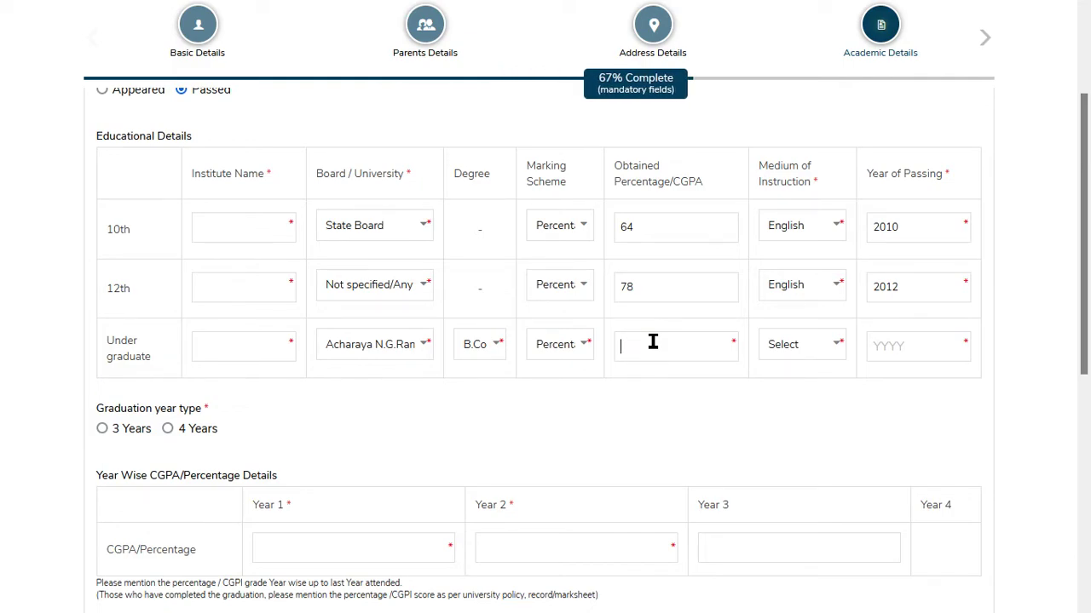
- Set the undergraduate row's medium of instruction to English and its year of passing to 2015
click(827, 345)
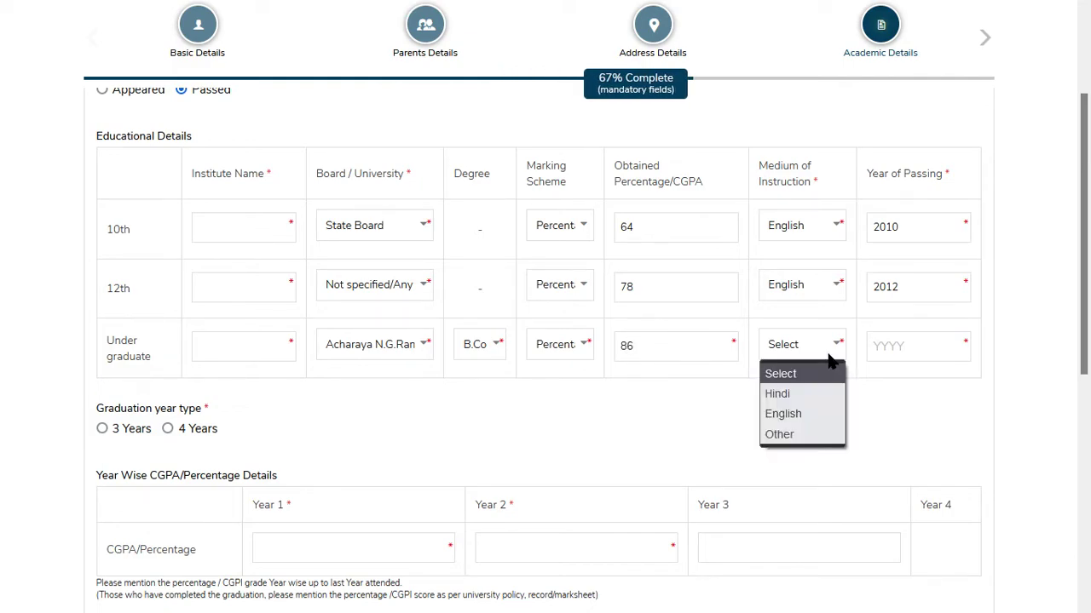
click(819, 406)
click(927, 346)
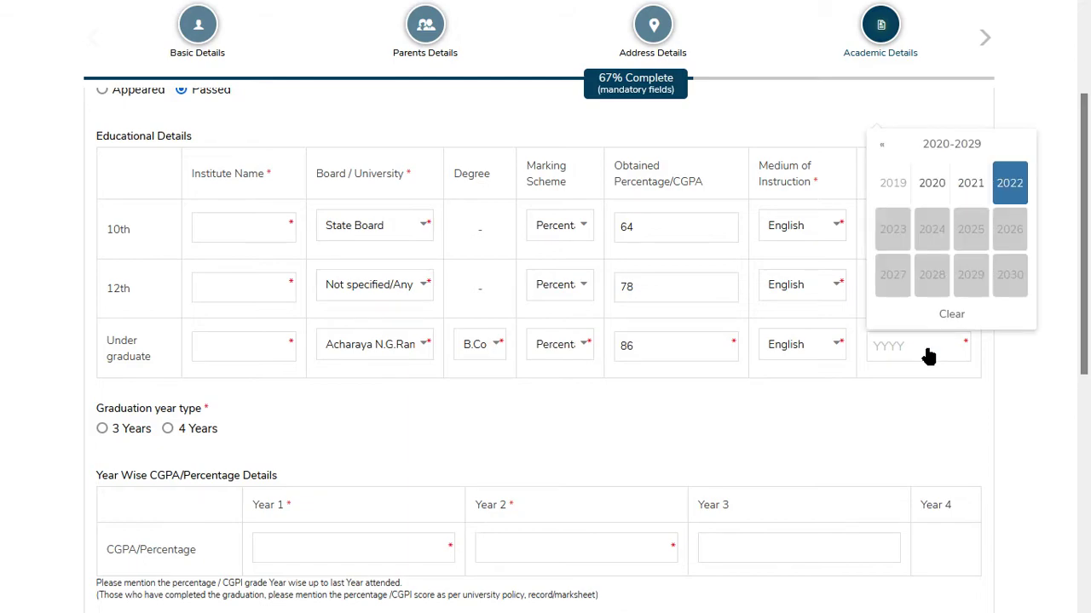
click(883, 144)
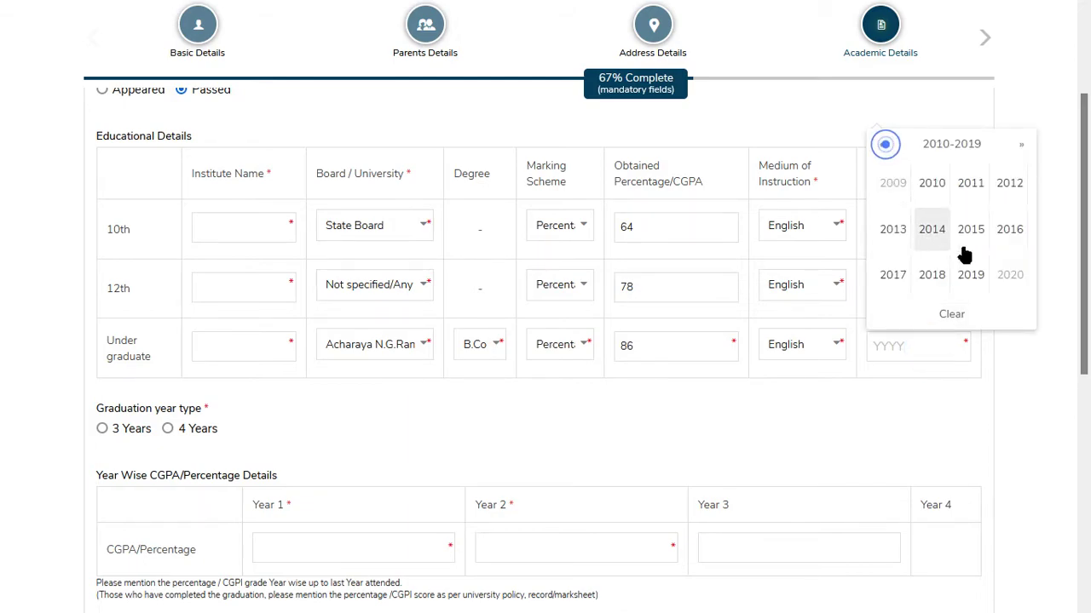
click(971, 228)
- Choose 3 Years as the graduation year type and enter year-wise percentages of 68, 74 and 79 for Years 1 to 3
scroll(954, 429, down, 1)
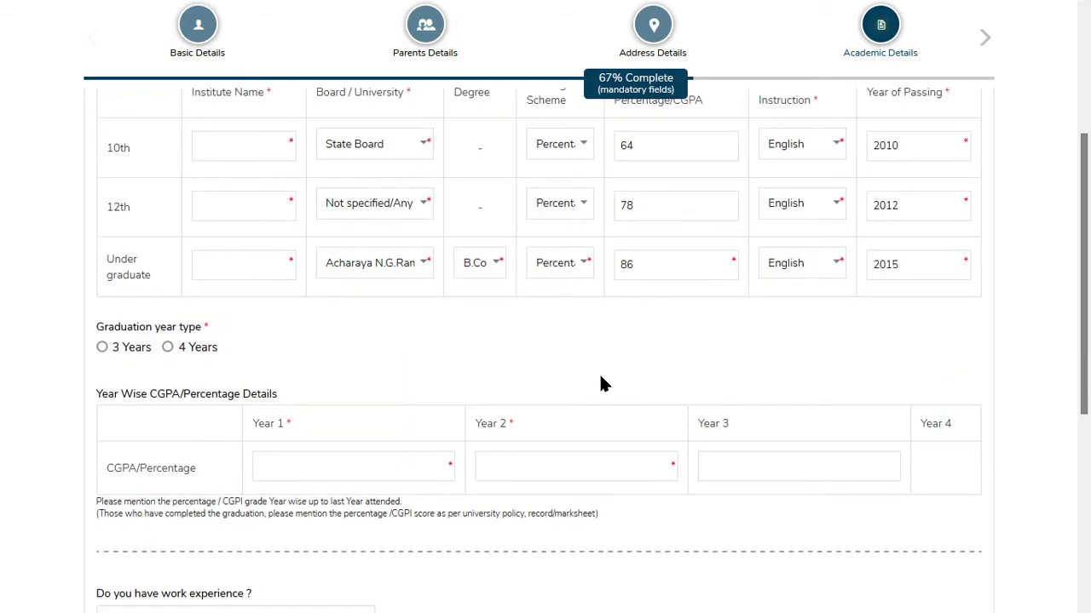
click(102, 347)
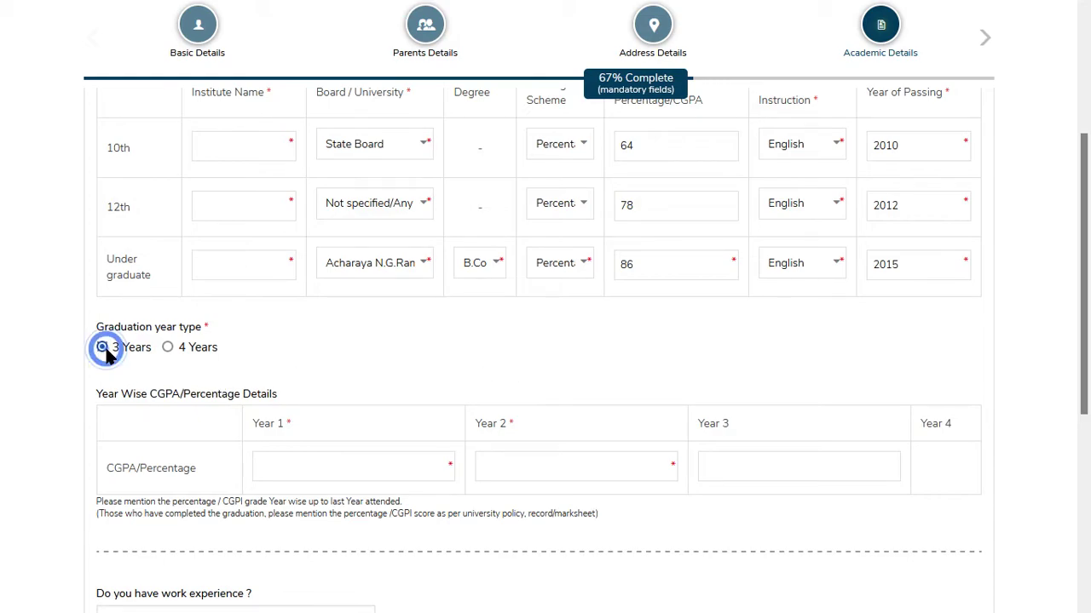
scroll(255, 346, down, 2)
drag(137, 241, 244, 235)
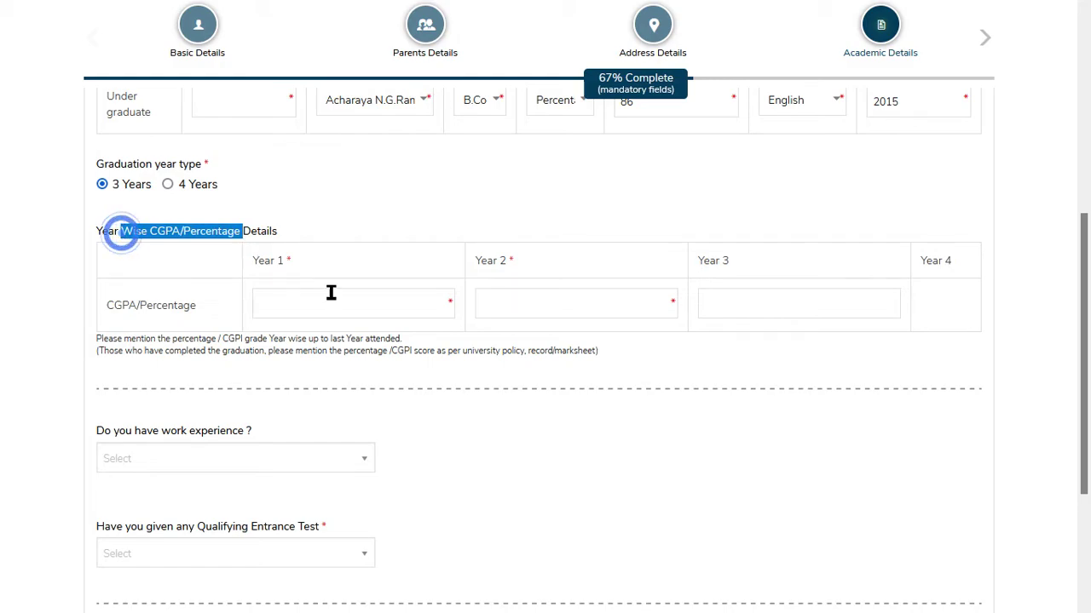
click(321, 302)
mouse_move(110, 241)
mouse_down()
mouse_move(253, 219)
mouse_move(107, 237)
mouse_up()
click(278, 308)
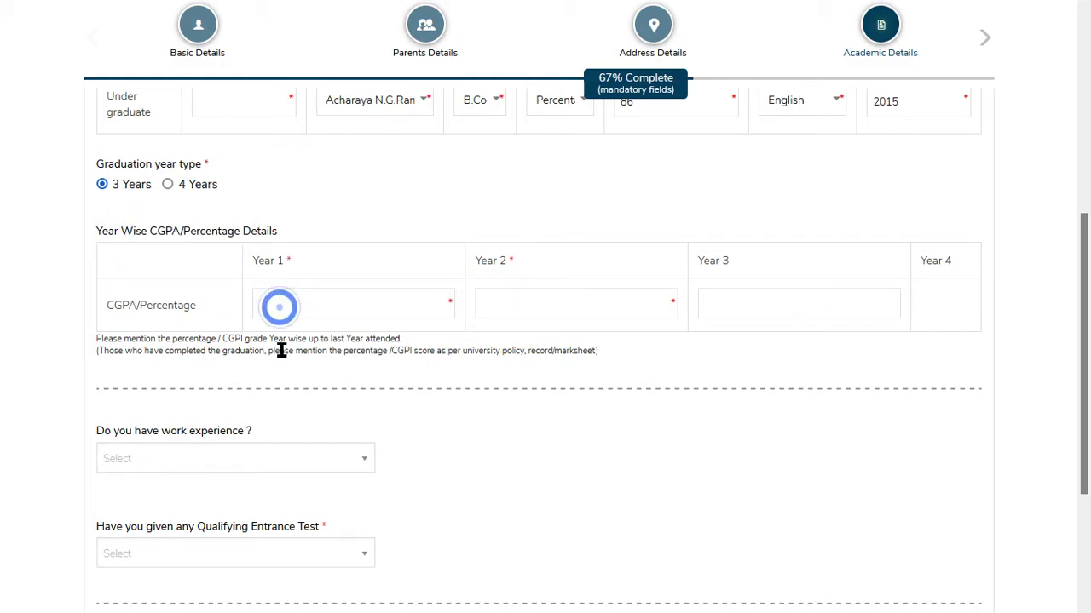
click(511, 312)
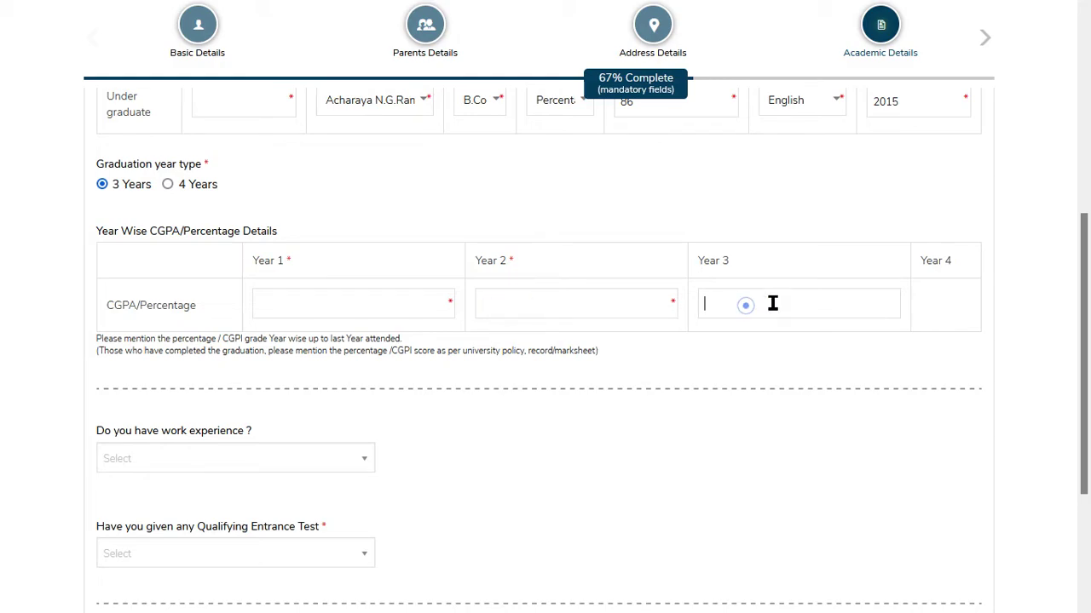
click(282, 308)
click(282, 307)
click(539, 312)
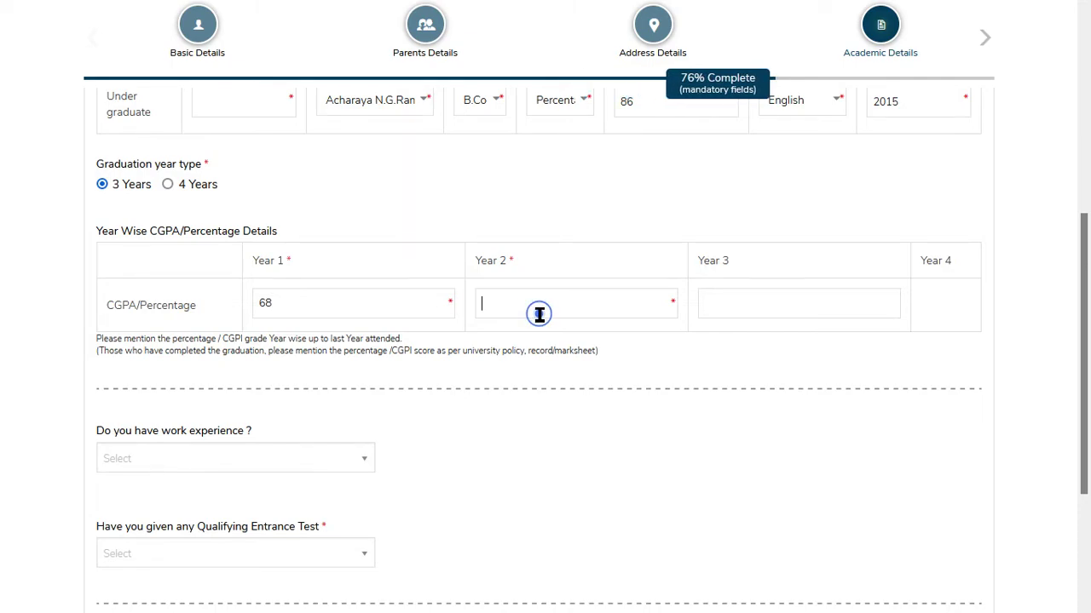
text(74)
click(793, 298)
text(7)
- Answer Yes to the work experience question and look through the work experience details table
scroll(1022, 366, up, 1)
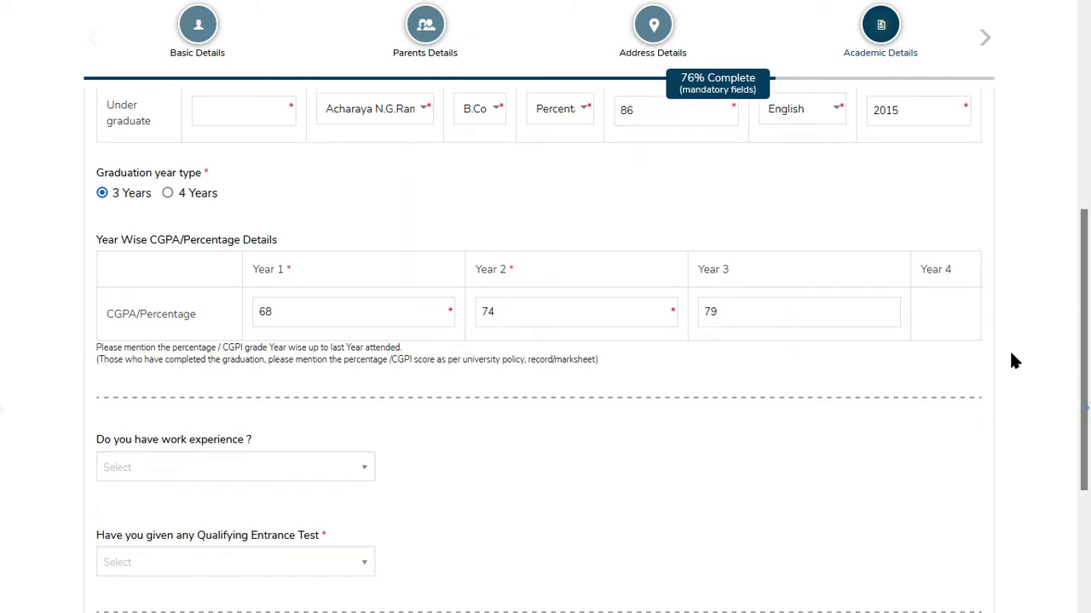
scroll(852, 341, down, 1)
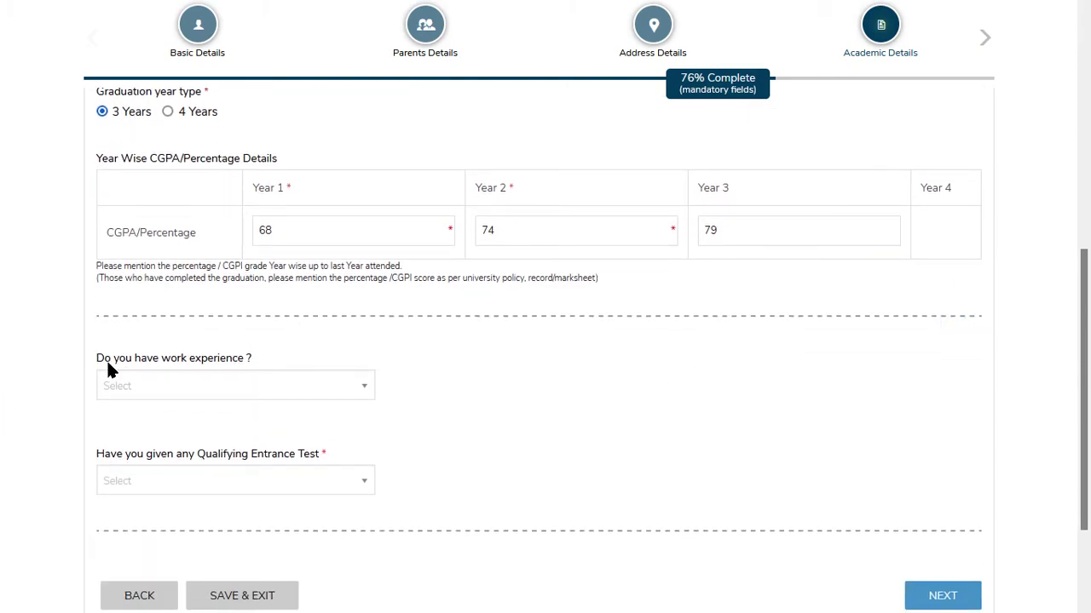
drag(156, 362, 226, 397)
click(227, 392)
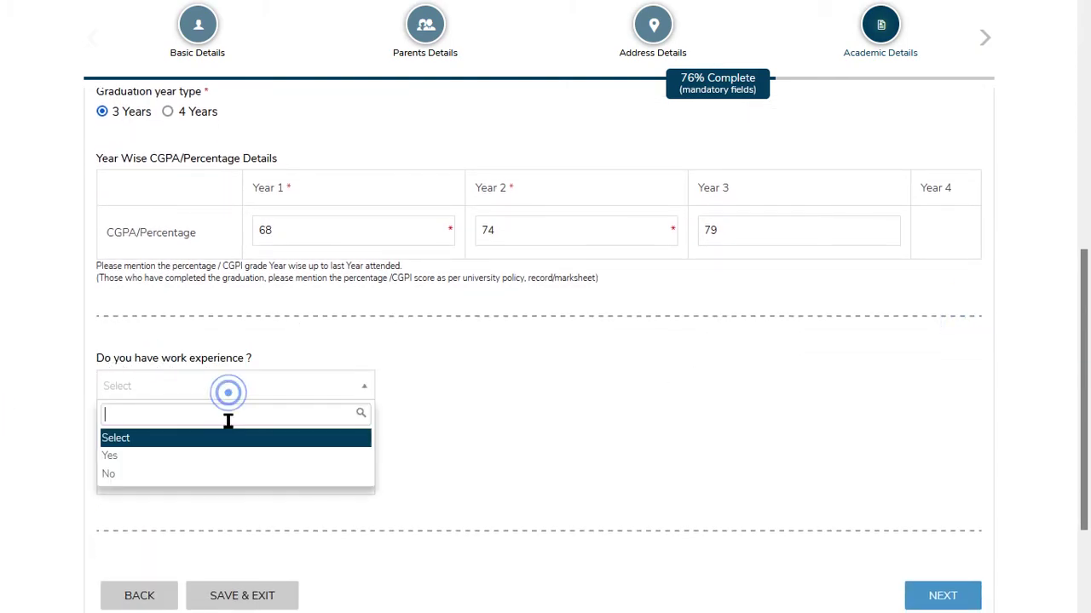
click(147, 459)
scroll(224, 401, down, 1)
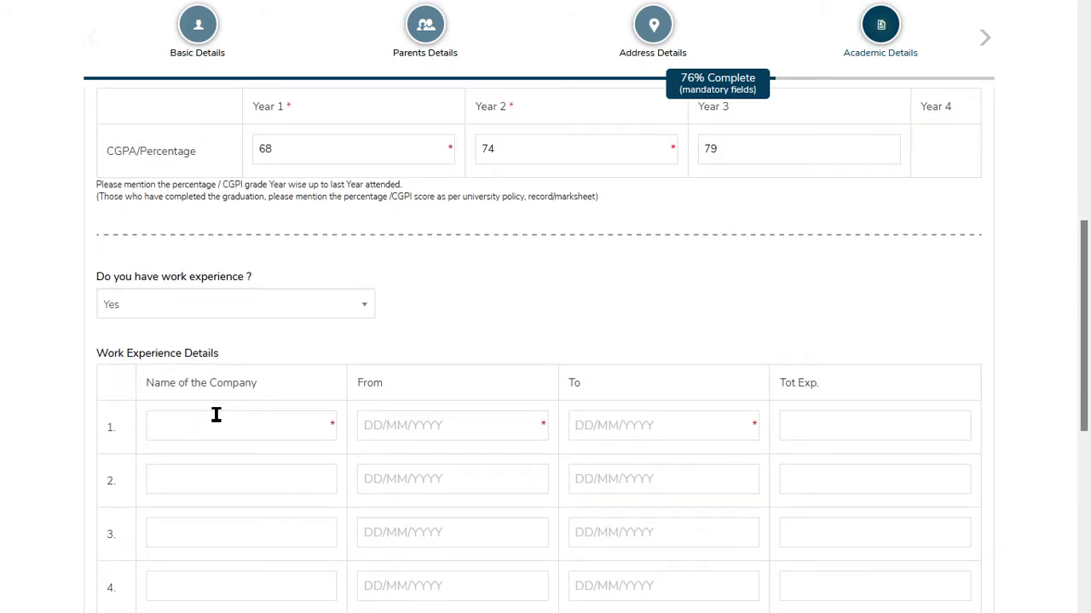
scroll(179, 417, down, 1)
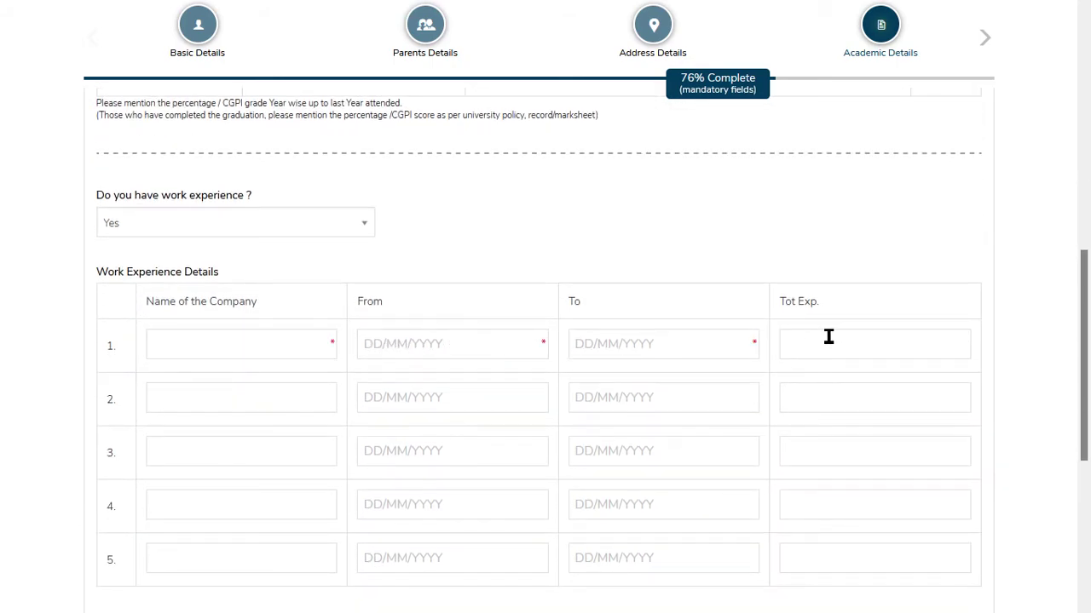
scroll(829, 337, down, 1)
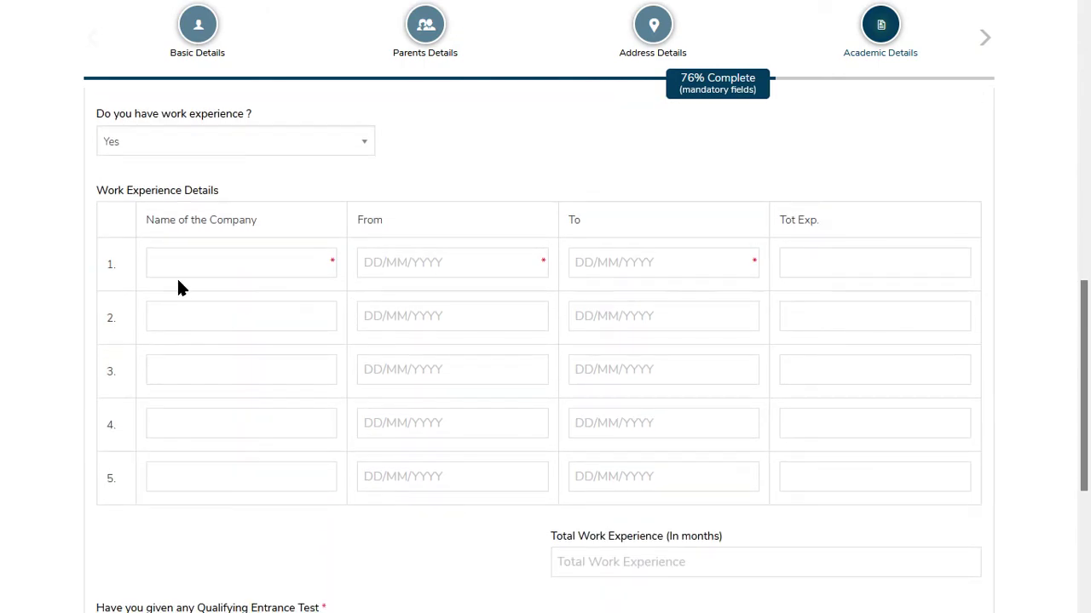
- Change the answer to the work experience question to No
scroll(193, 297, up, 2)
click(151, 307)
click(149, 389)
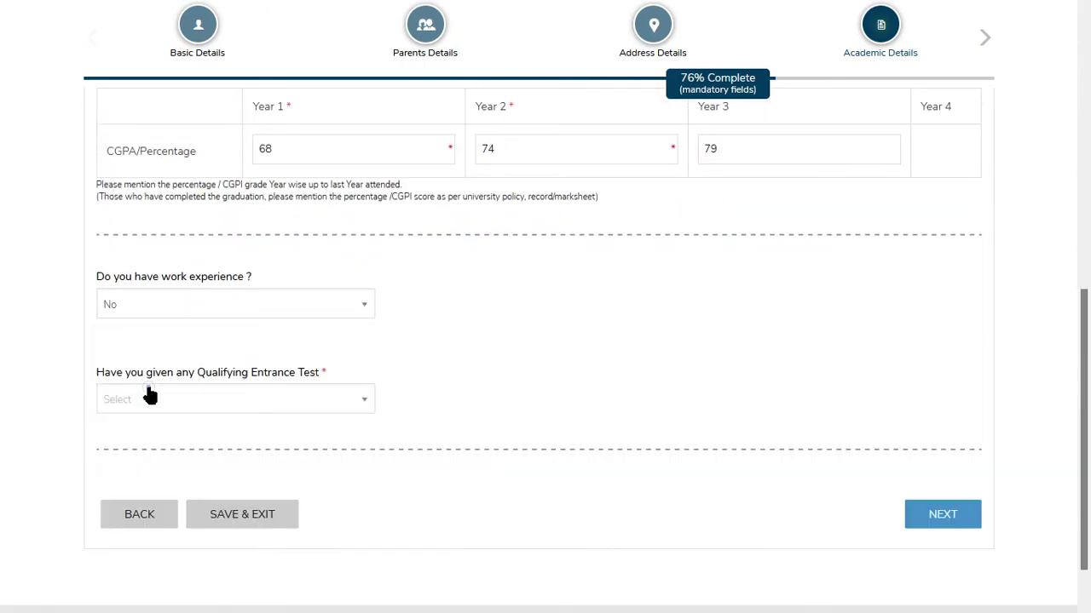
- Answer Yes to the Qualifying Entrance Test question and look at the test details table
scroll(149, 396, down, 1)
drag(102, 313, 290, 316)
click(477, 317)
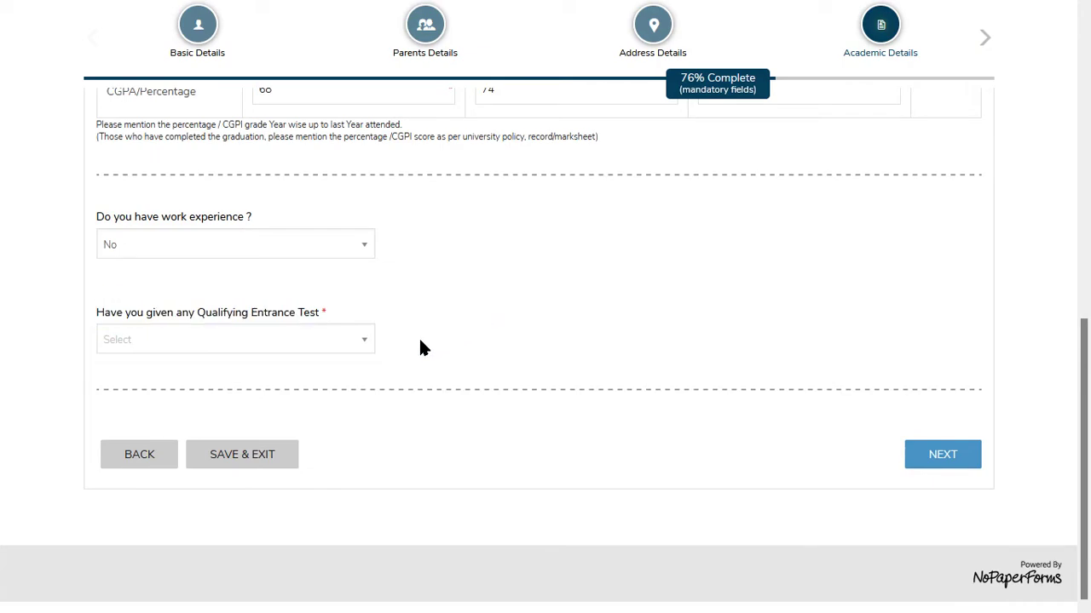
click(170, 345)
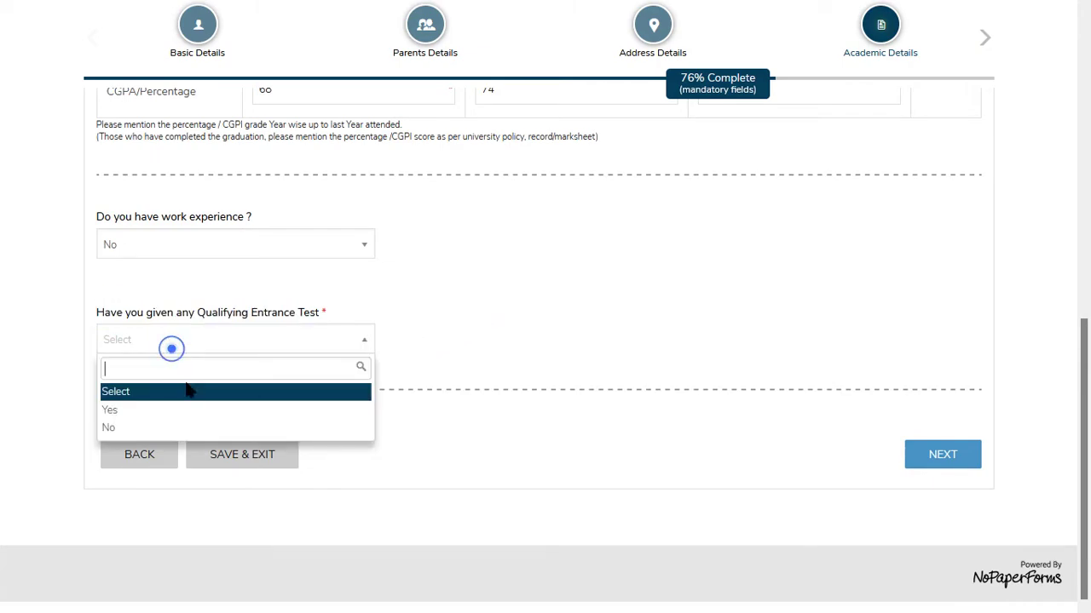
click(117, 412)
scroll(220, 369, down, 2)
drag(135, 242, 244, 251)
click(198, 243)
triple_click(163, 266)
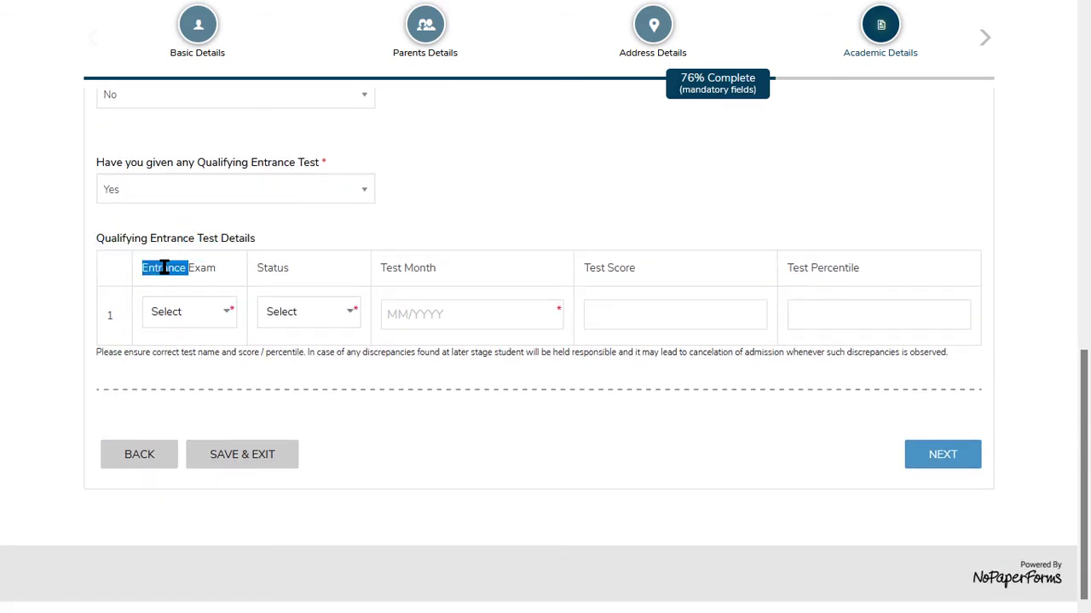
- Review the available entrance exams and set the exam in the test details row to ATMA
click(183, 311)
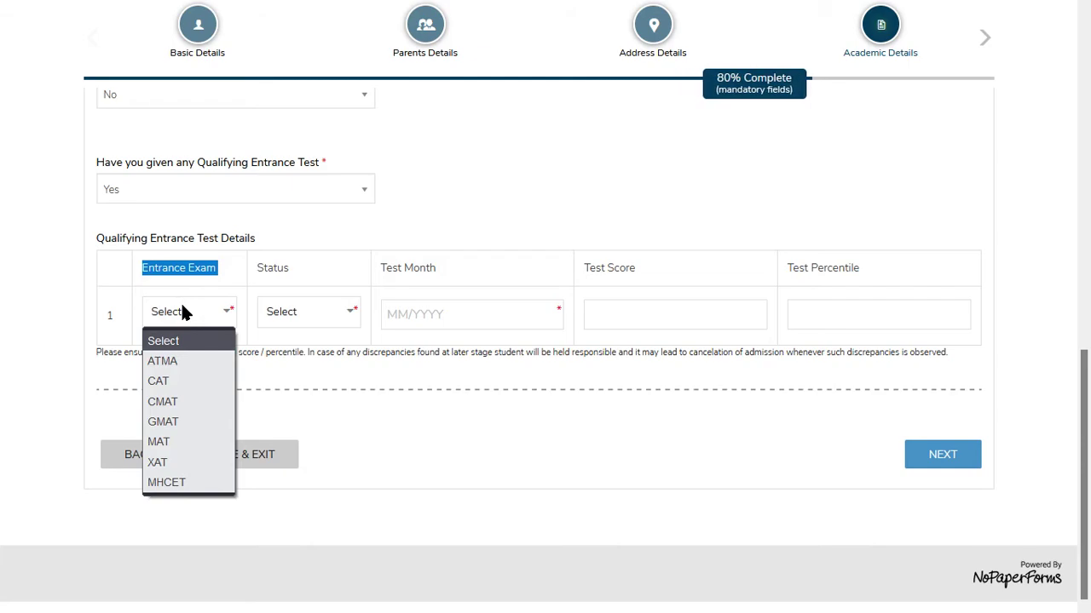
click(195, 361)
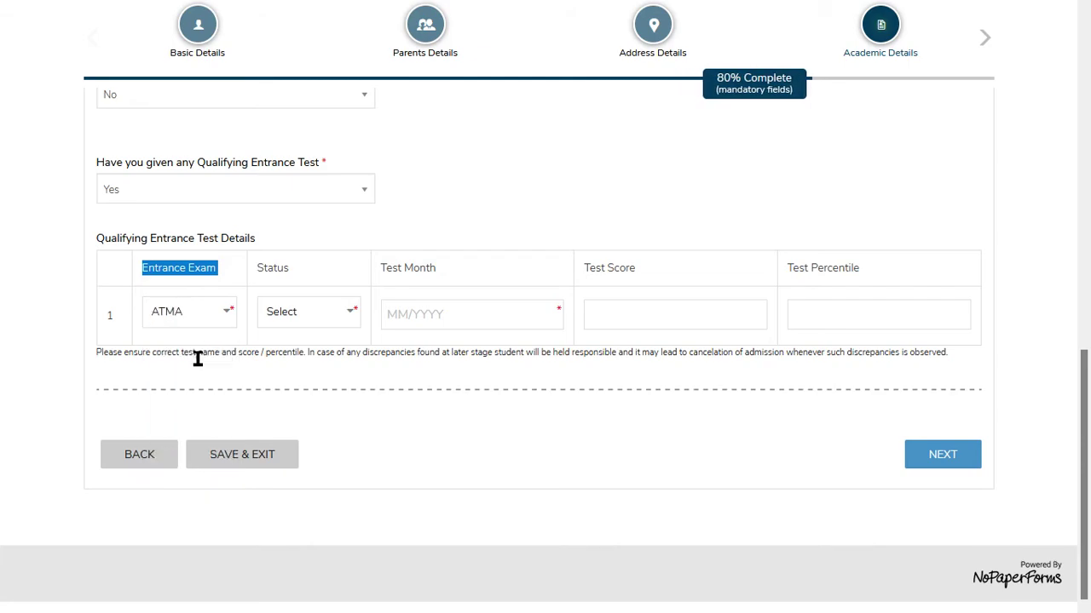
click(272, 266)
click(210, 295)
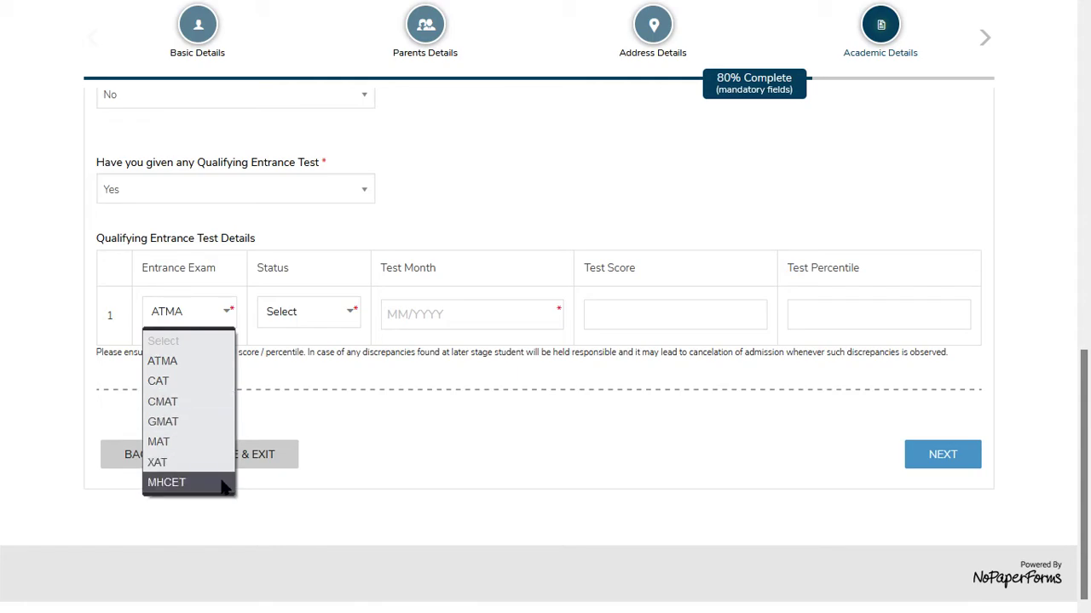
click(178, 365)
- Set the status of the entrance exam in the test details row to Appeared
double_click(279, 273)
click(297, 311)
click(305, 362)
click(298, 312)
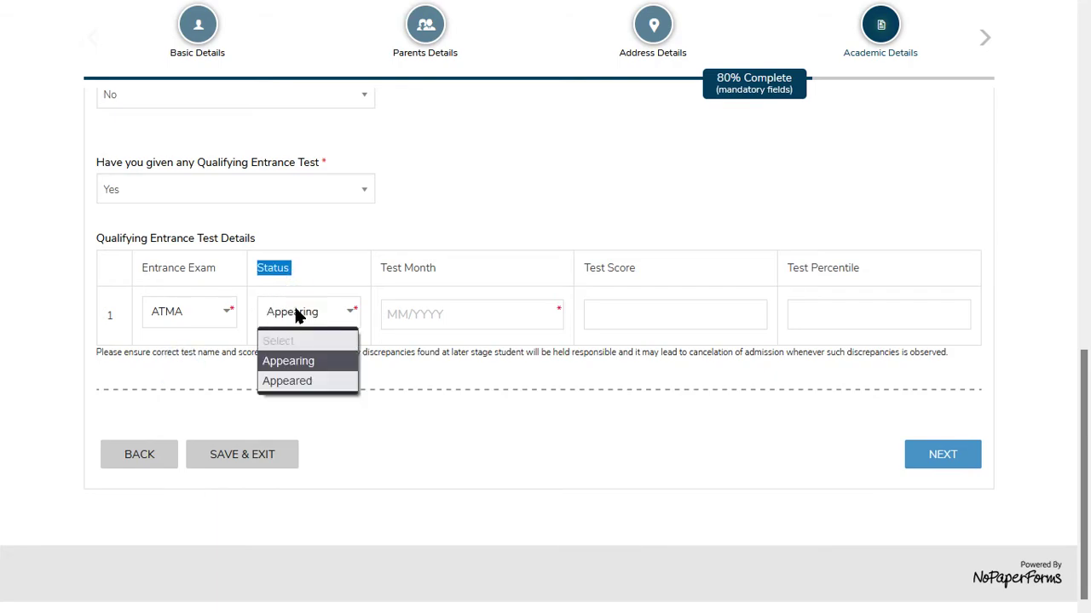
click(322, 382)
click(384, 284)
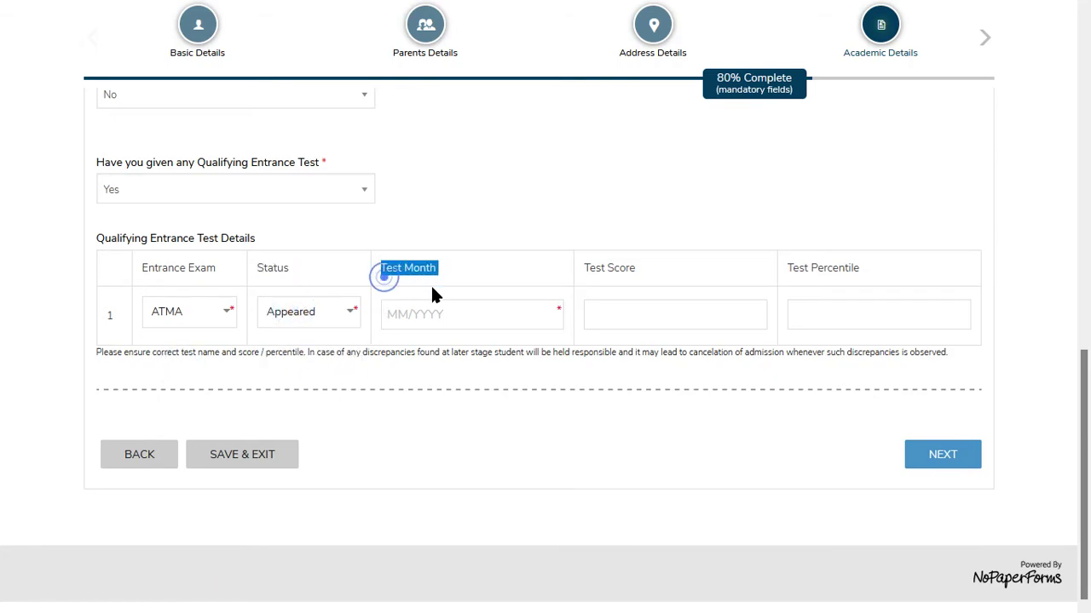
click(450, 322)
click(484, 402)
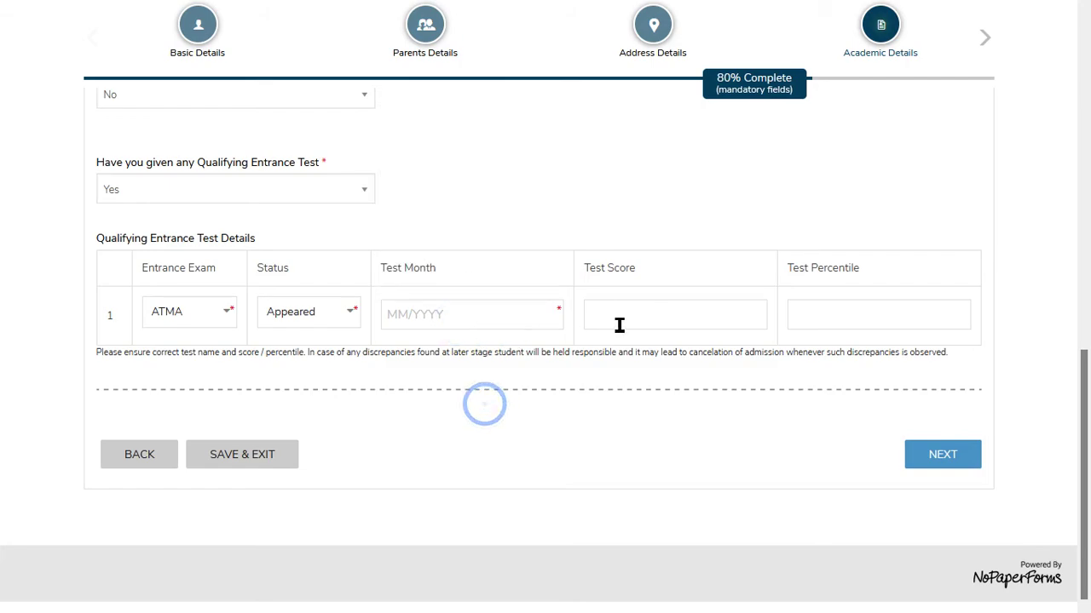
click(821, 317)
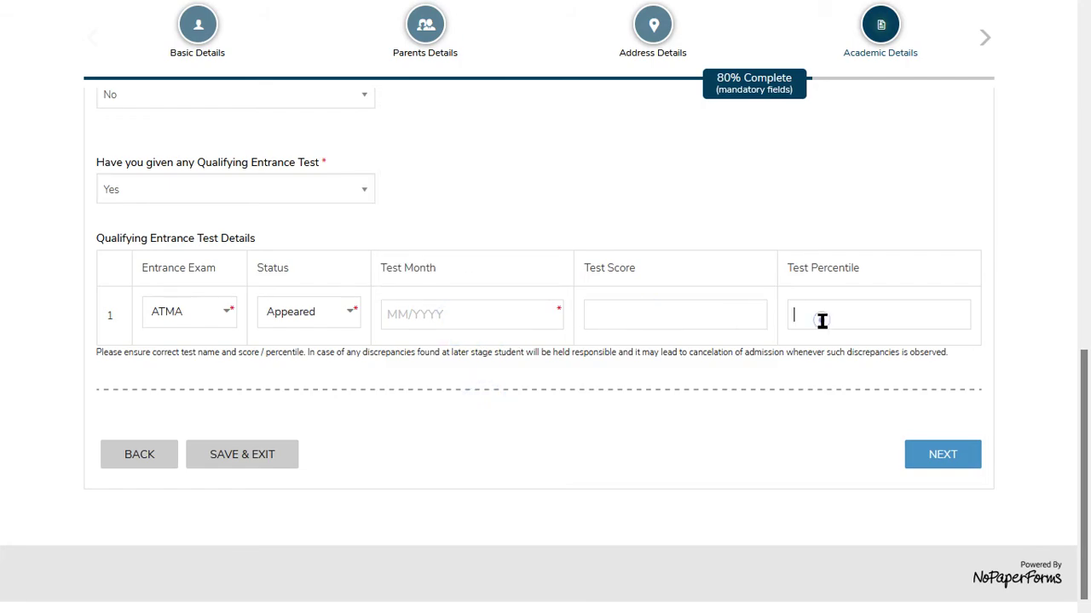
click(674, 450)
- Change the answer to the Qualifying Entrance Test question to No
scroll(182, 448, up, 3)
click(155, 431)
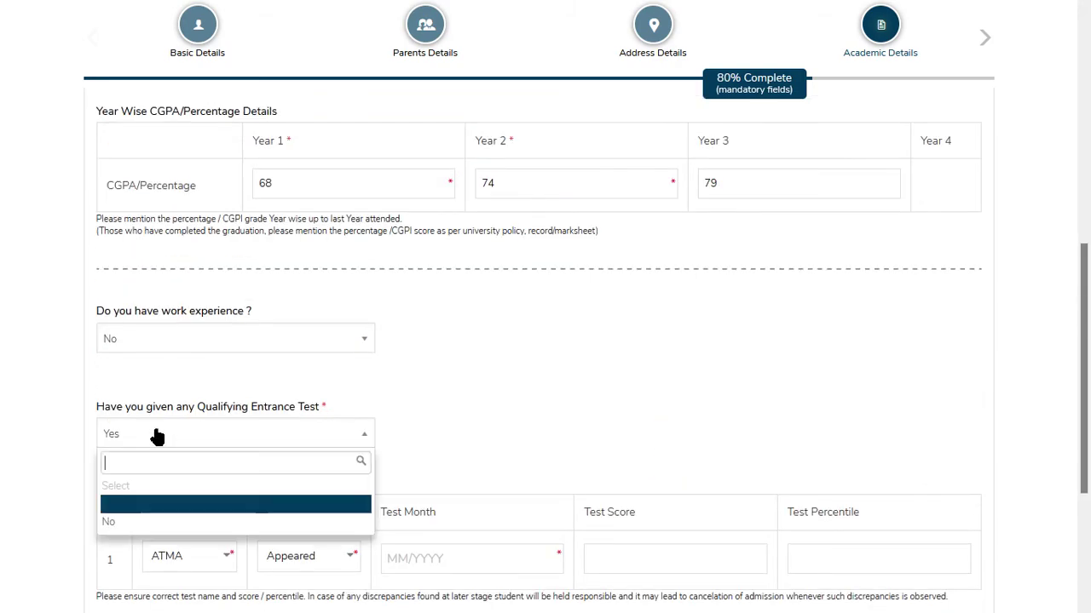
click(139, 520)
scroll(511, 463, down, 1)
click(604, 460)
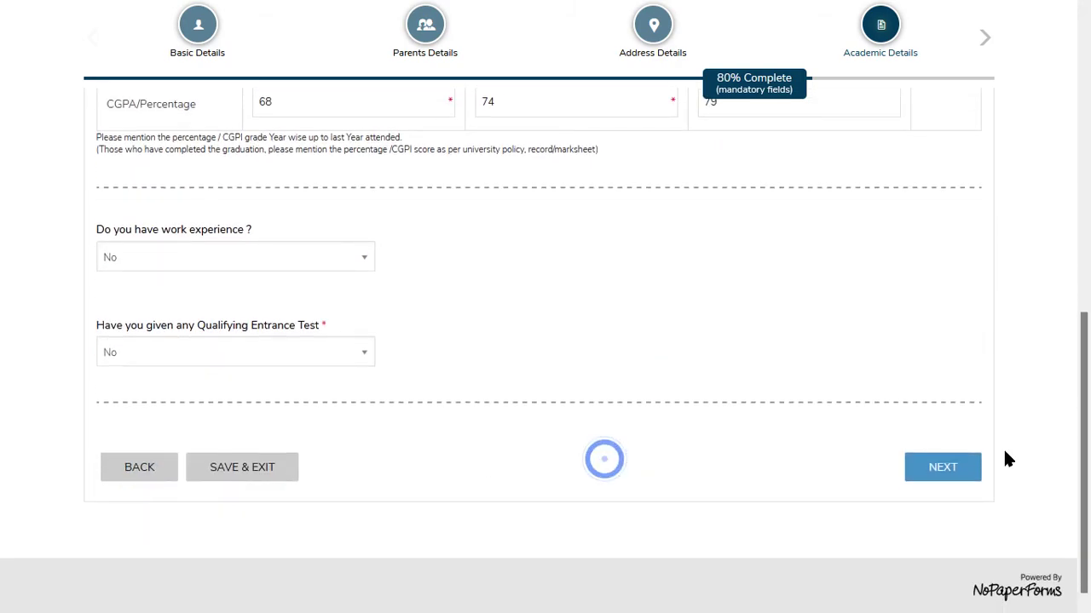
- Proceed from Academic Details to Upload Documents and Declaration, and review the document upload fields and declaration text
click(971, 469)
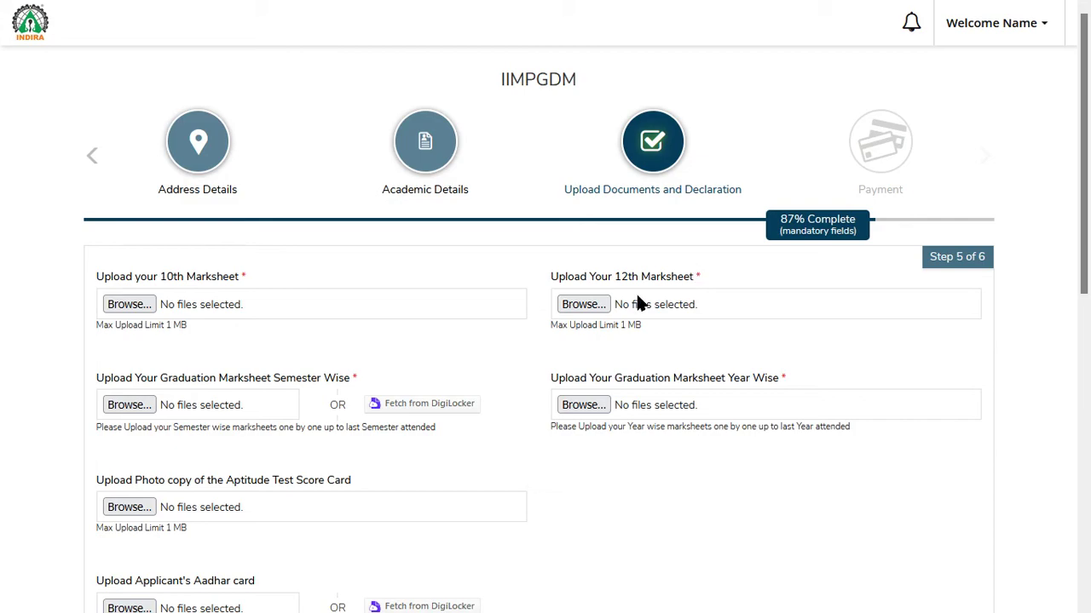
scroll(324, 369, down, 1)
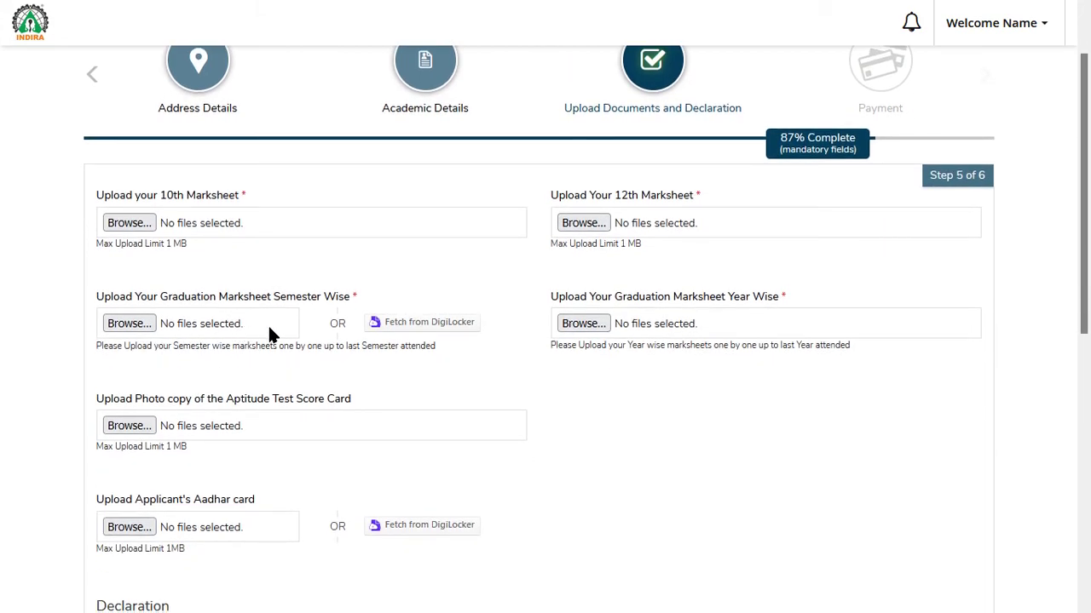
scroll(316, 348, down, 2)
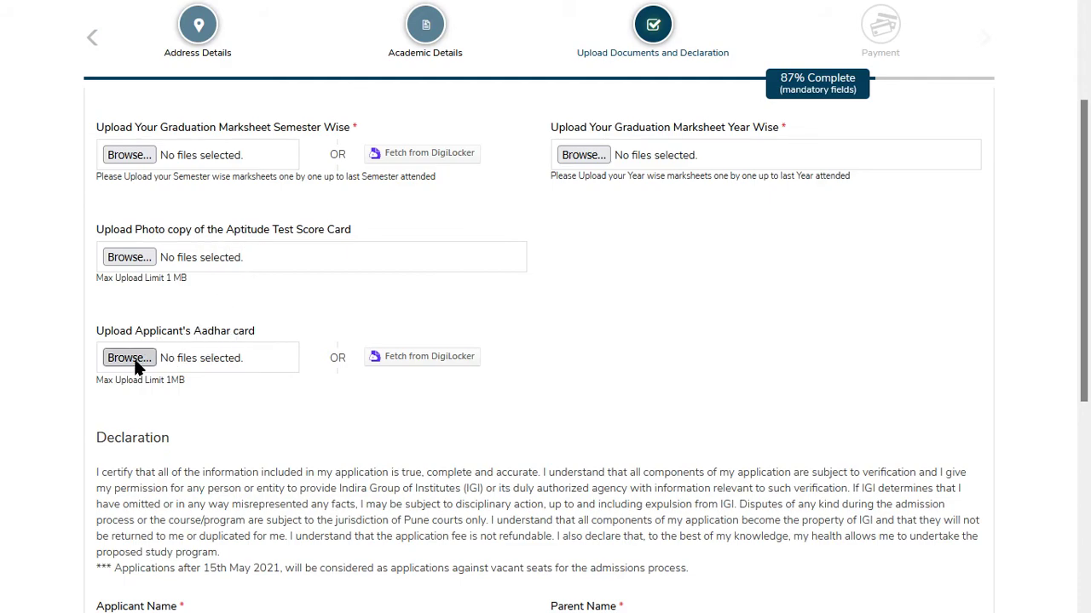
scroll(271, 387, down, 4)
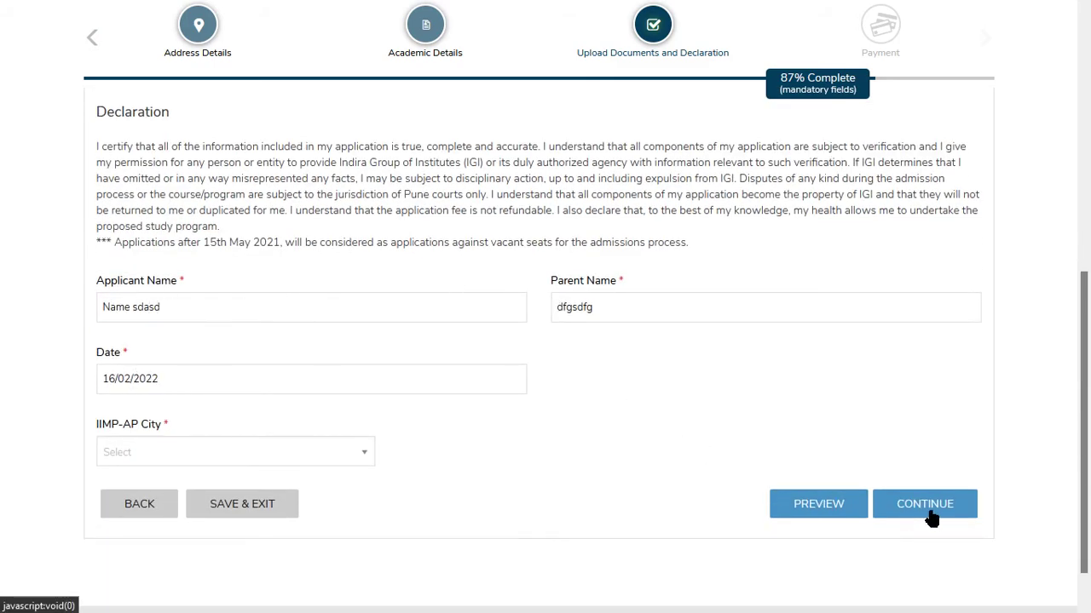
- Set the IIMP-AP City below the declaration to Pune
scroll(400, 468, down, 1)
click(145, 403)
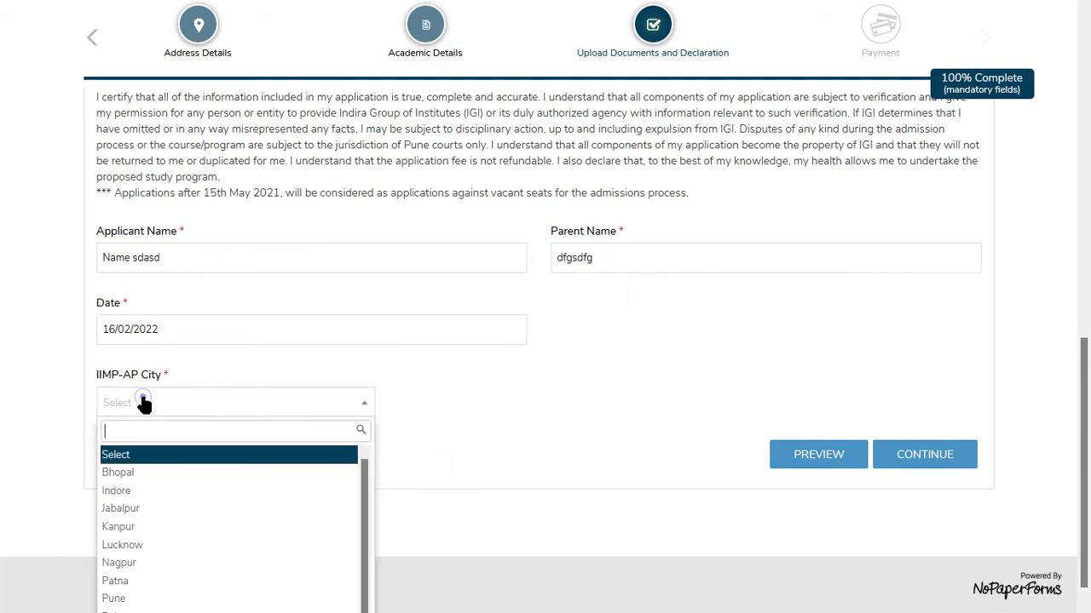
scroll(491, 426, down, 1)
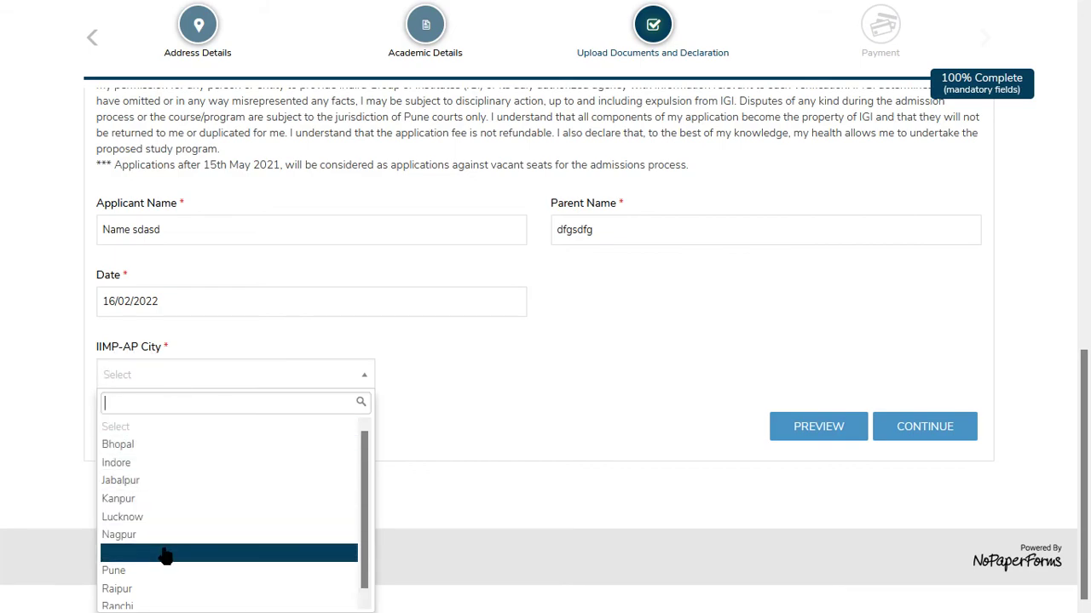
click(129, 570)
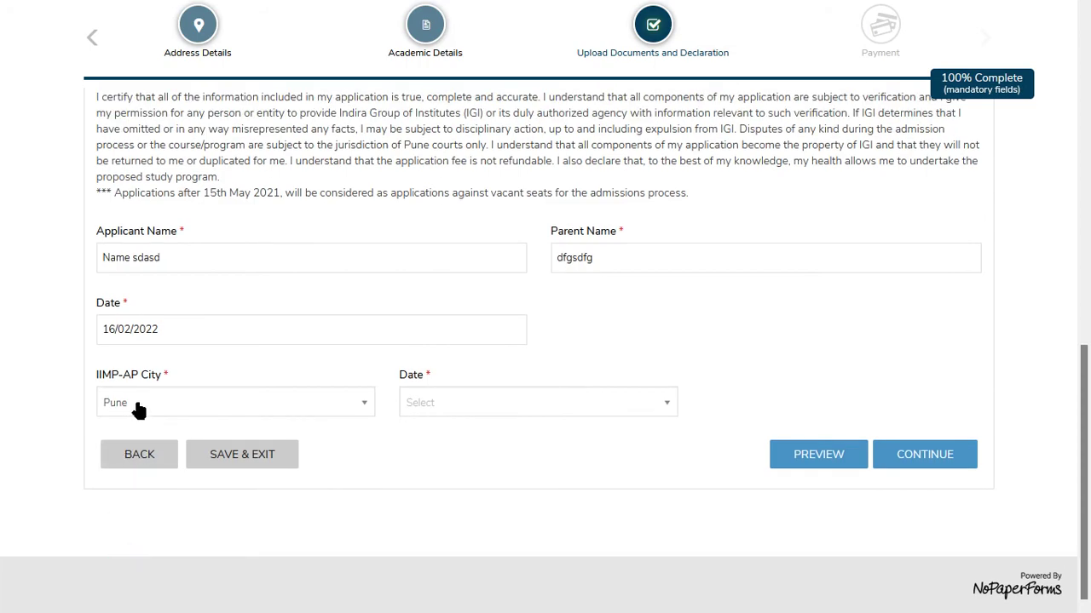
- Schedule the IIMP-AP slot for 9th April 2022 at 09:30 AM
click(415, 400)
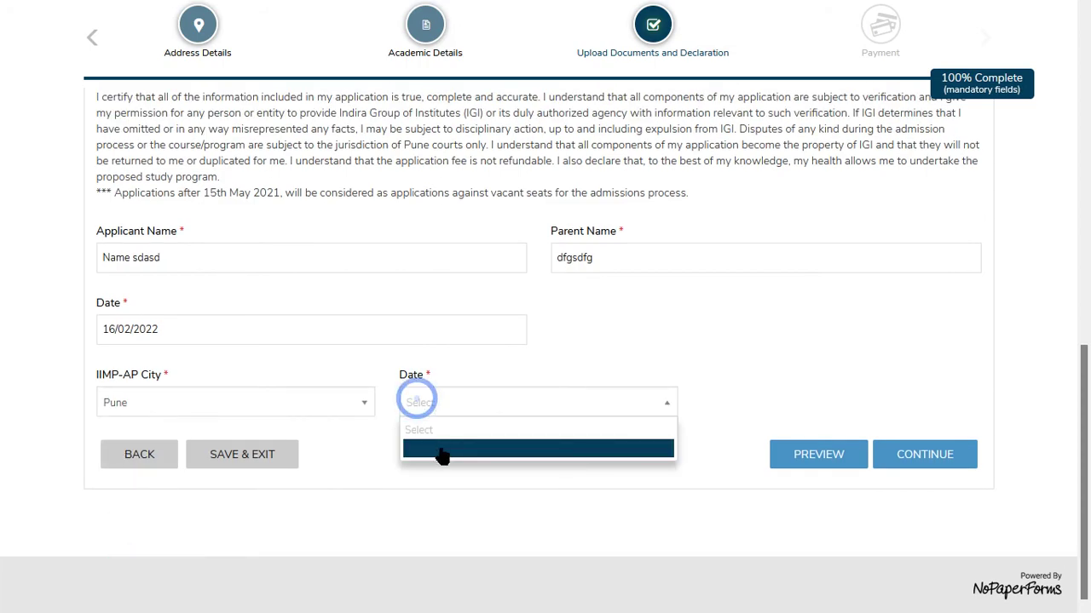
click(439, 447)
click(725, 401)
click(743, 444)
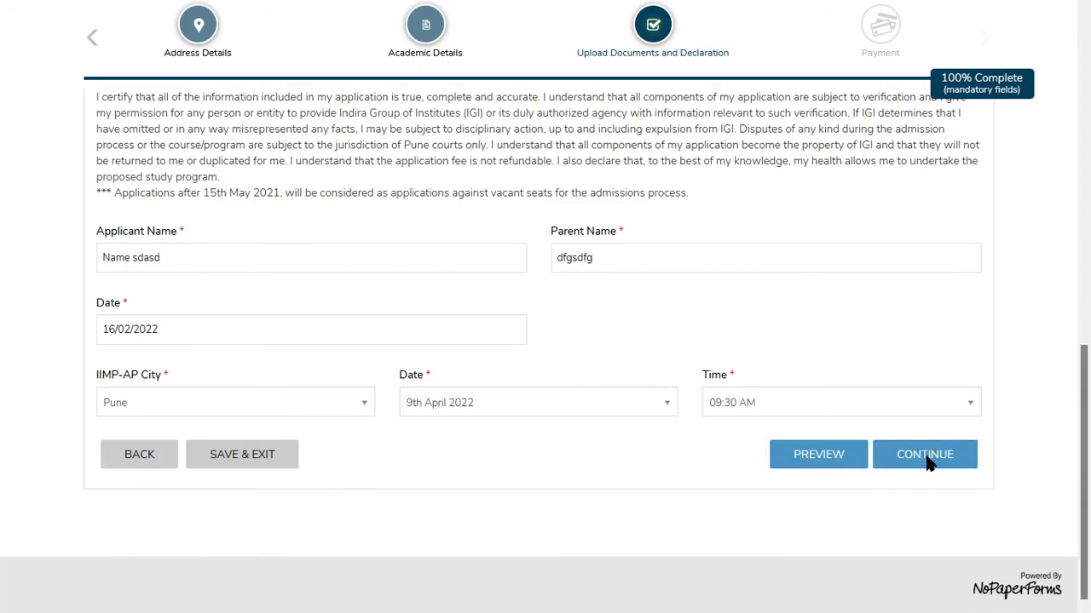
- Submit the documents and declaration section, and proceed through the payment review to the application fee payment page
click(923, 453)
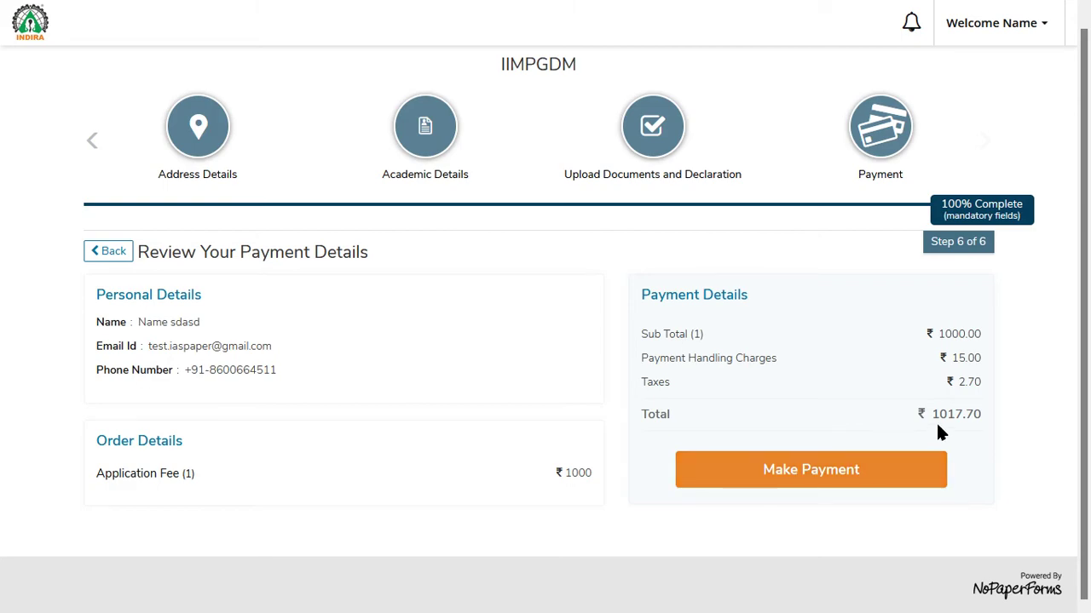
click(742, 475)
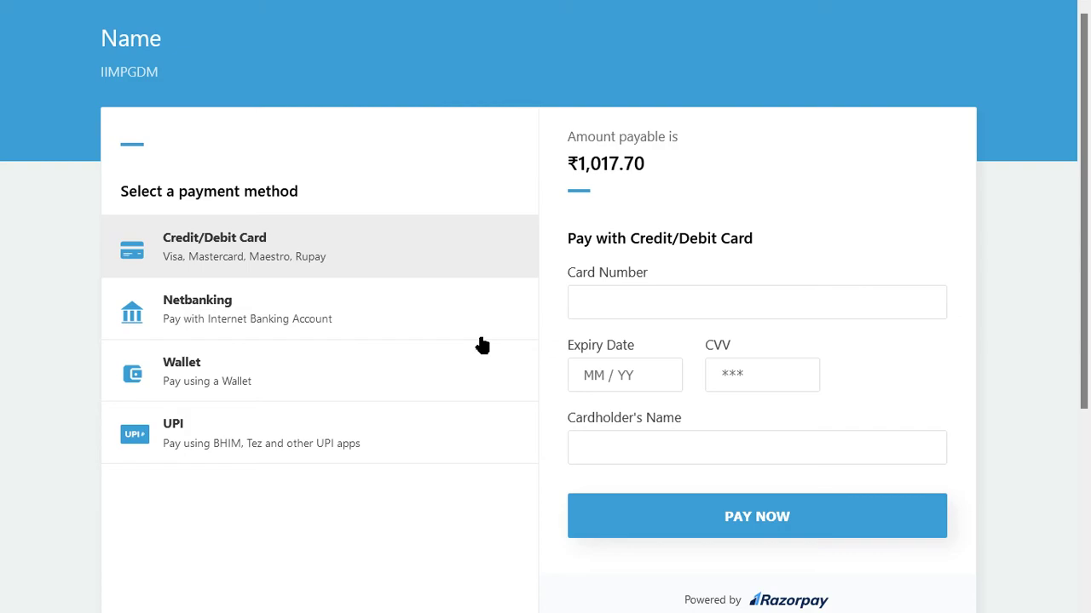
- Look through the Netbanking, UPI, Wallet and Credit/Debit Card payment methods, finishing on Credit/Debit Card
click(248, 305)
click(205, 432)
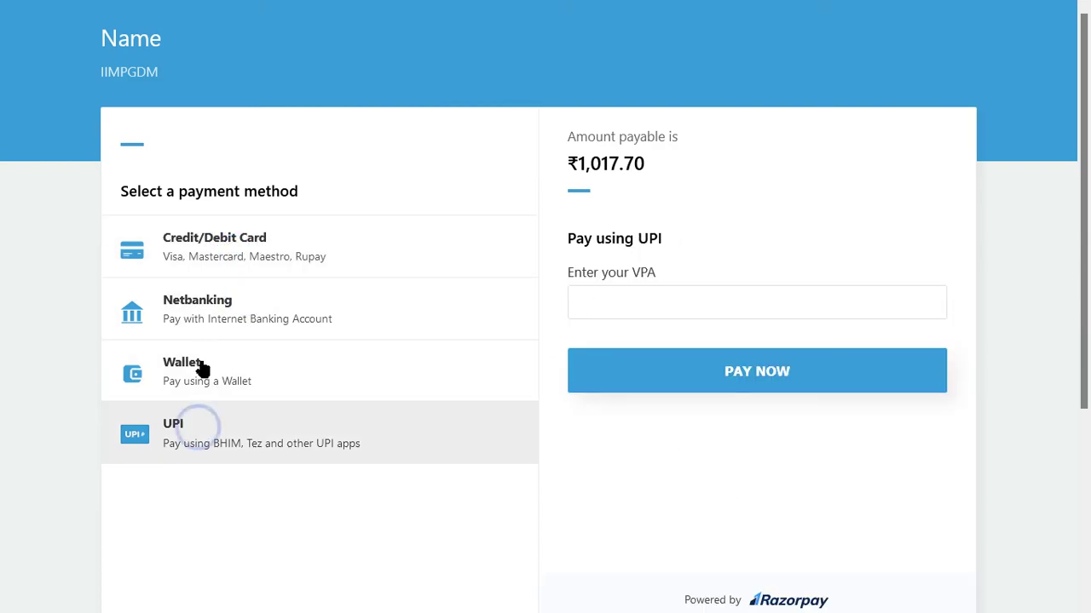
click(203, 370)
click(363, 241)
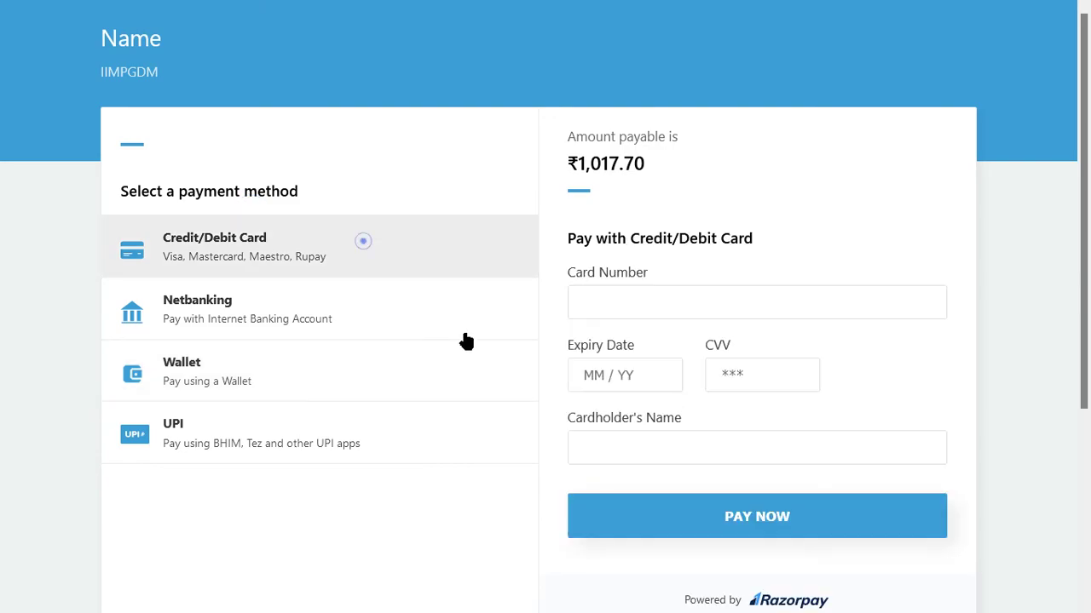
click(236, 268)
click(471, 430)
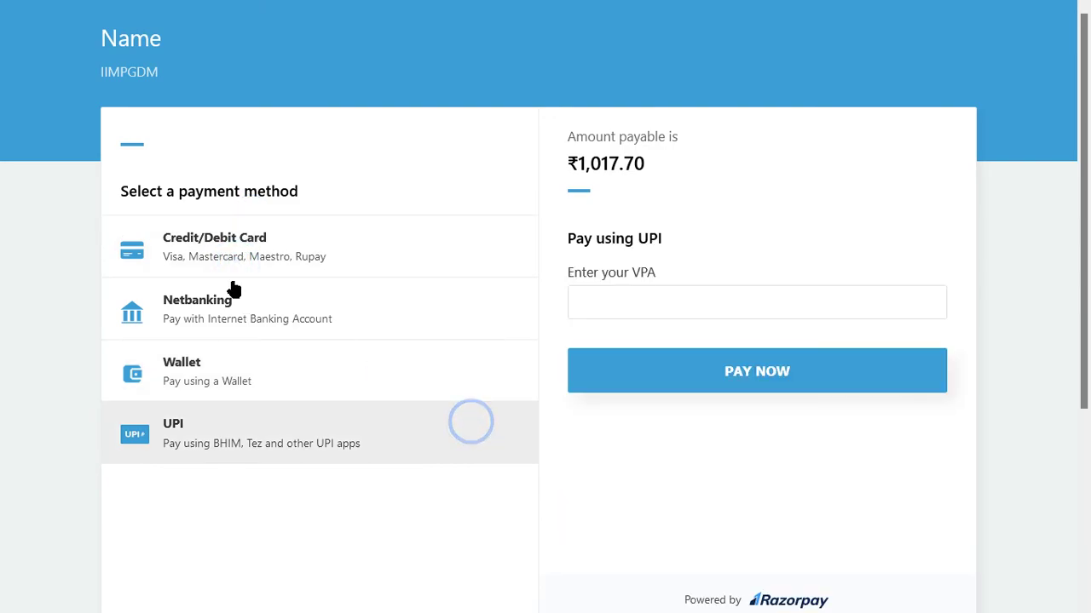
click(178, 252)
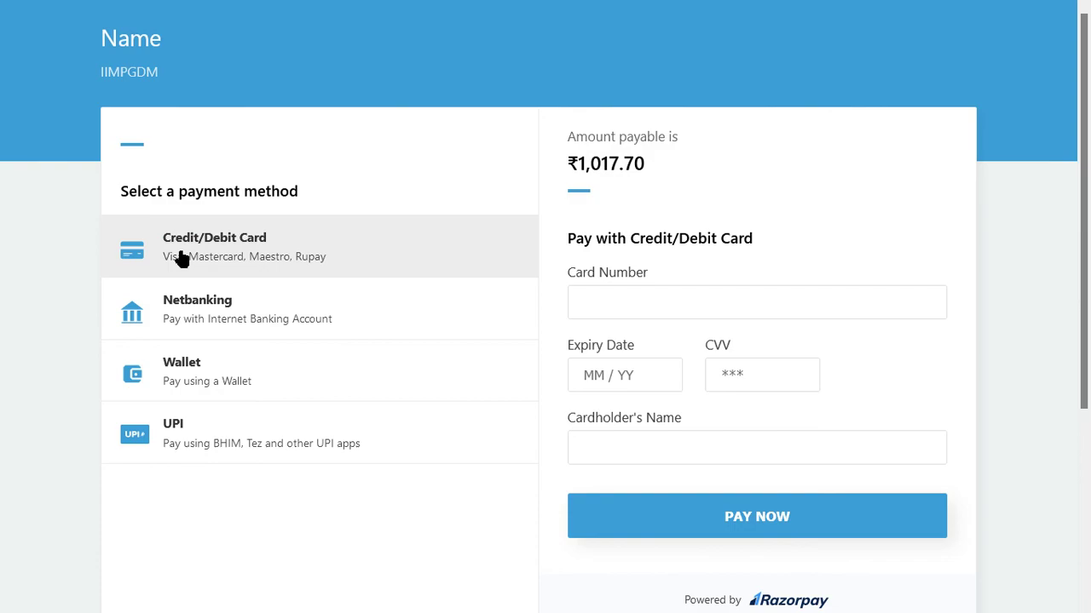